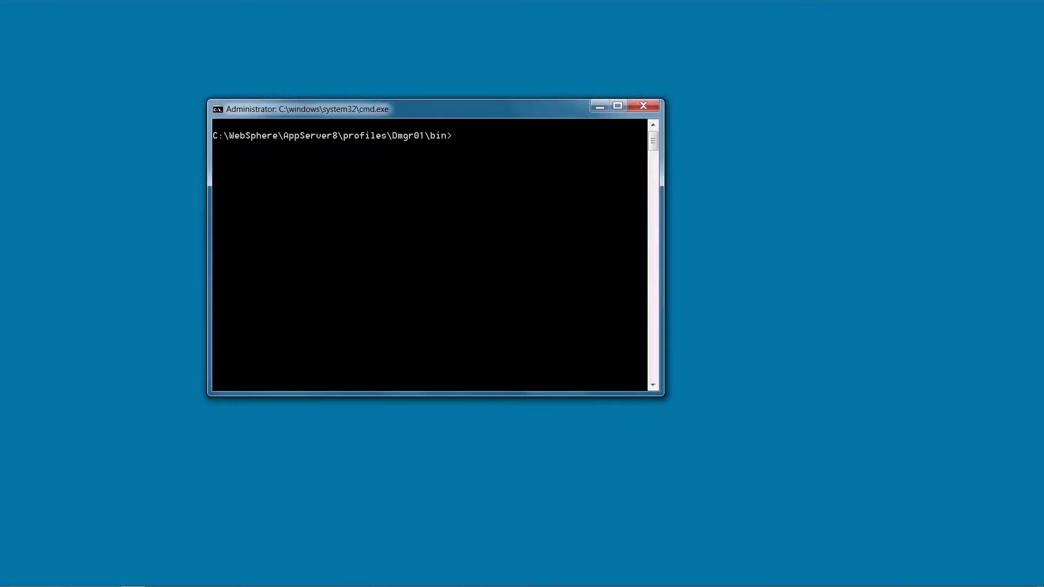
Stop the Dmgr01 Deployment Manager with stopManager.bat, then enter backupConfig.bat c:/backup/0426backup.zip.
type("stopm")
key("Tab")
key("Return")
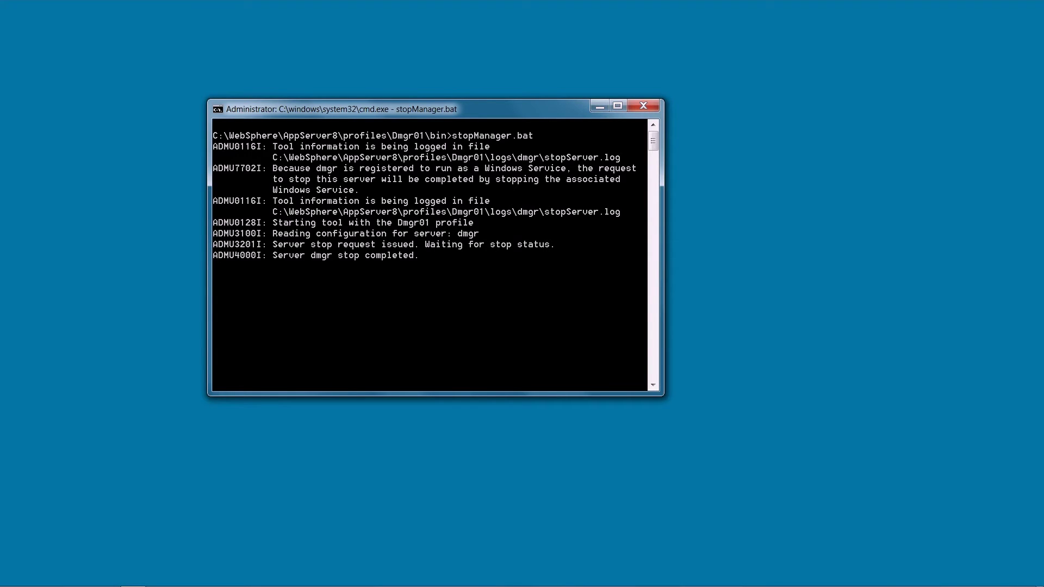
type("backup")
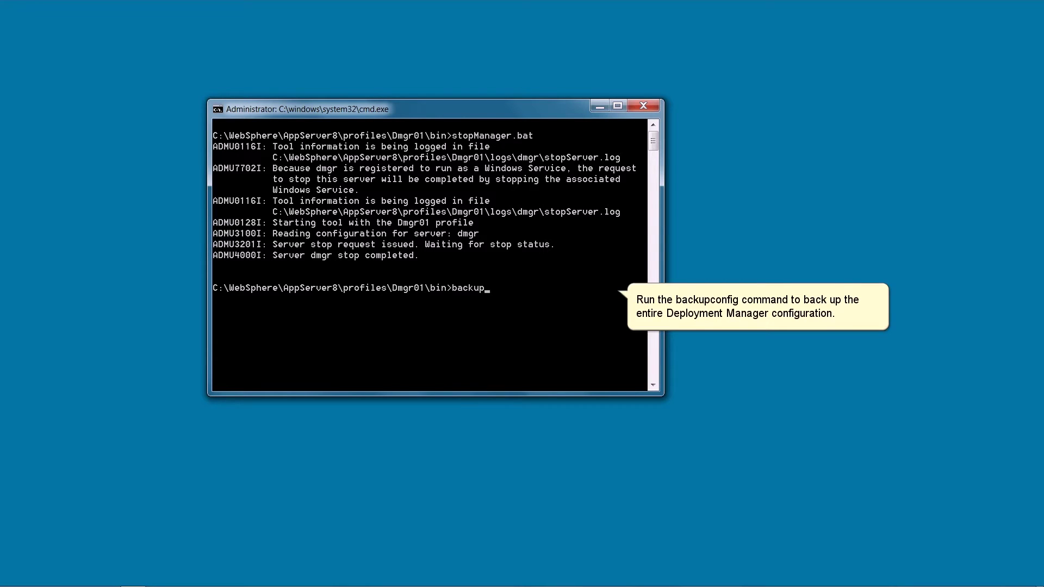
type("Config.bat c:/backup/0426backup.zip")
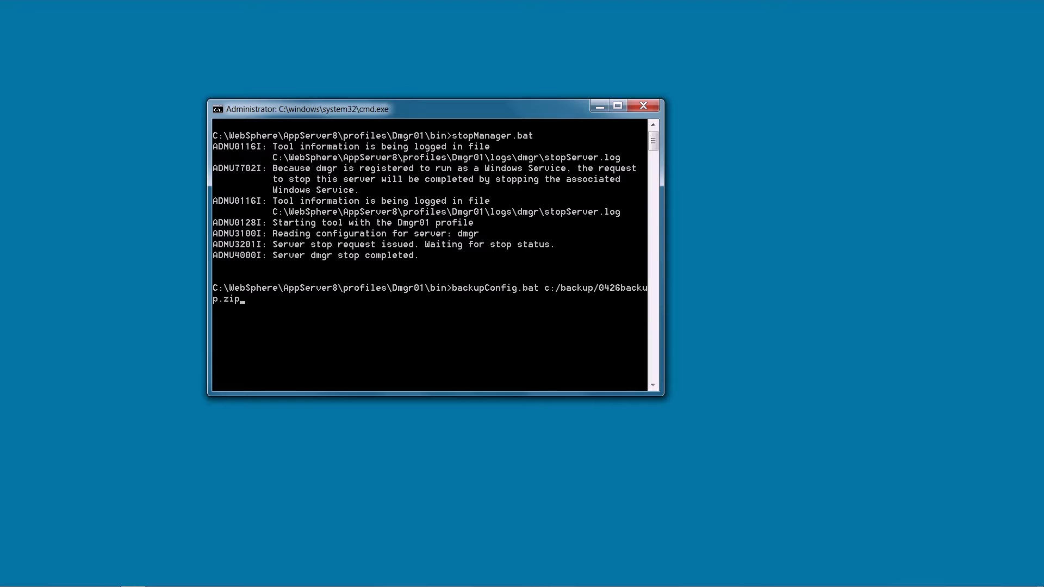
Run the backup so 1,314 configuration files are saved to C:\backup\0426backup.zip.
key("Return")
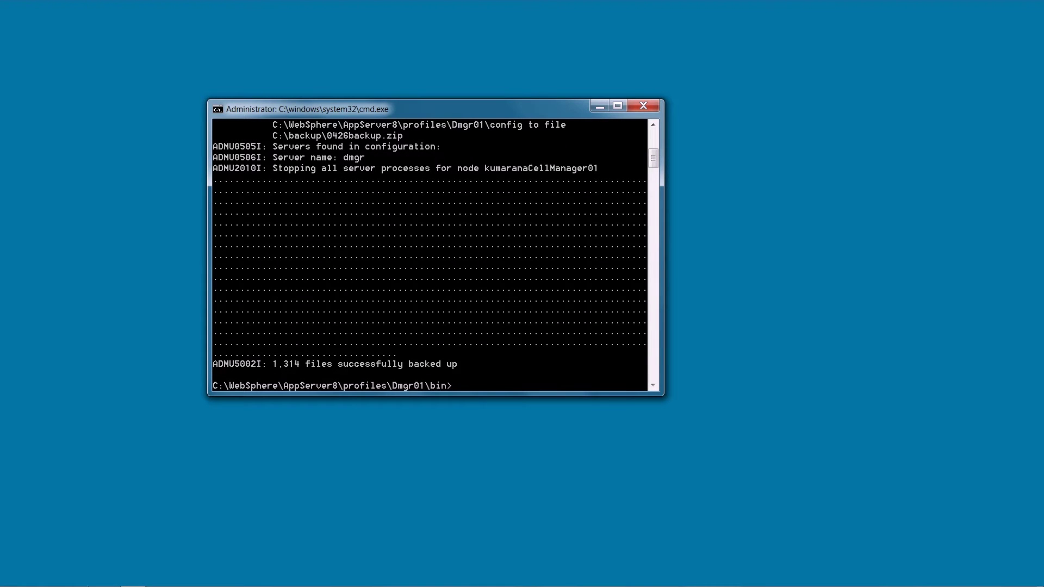
left_click(52, 580)
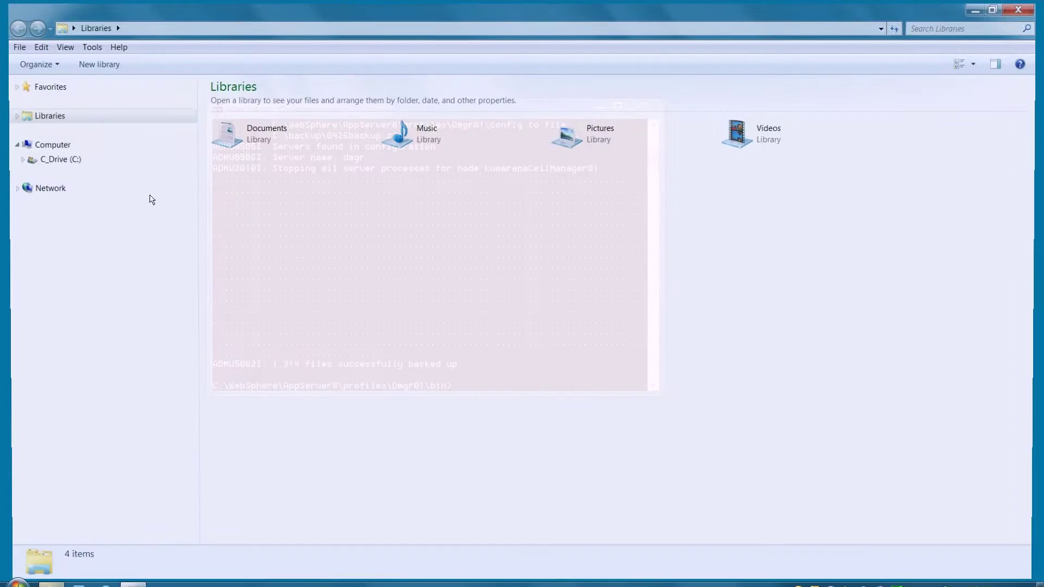
Browse to C:\WebSphere\AppServer8\profiles\Dmgr01\config\cells\kumaranaCell01\applications.
left_click(17, 165)
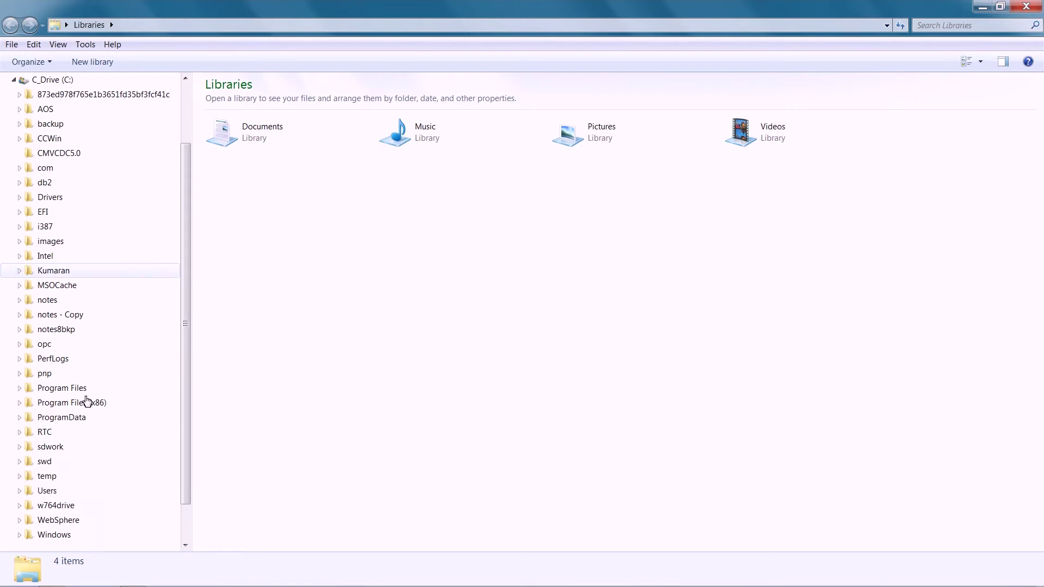
left_click(19, 520)
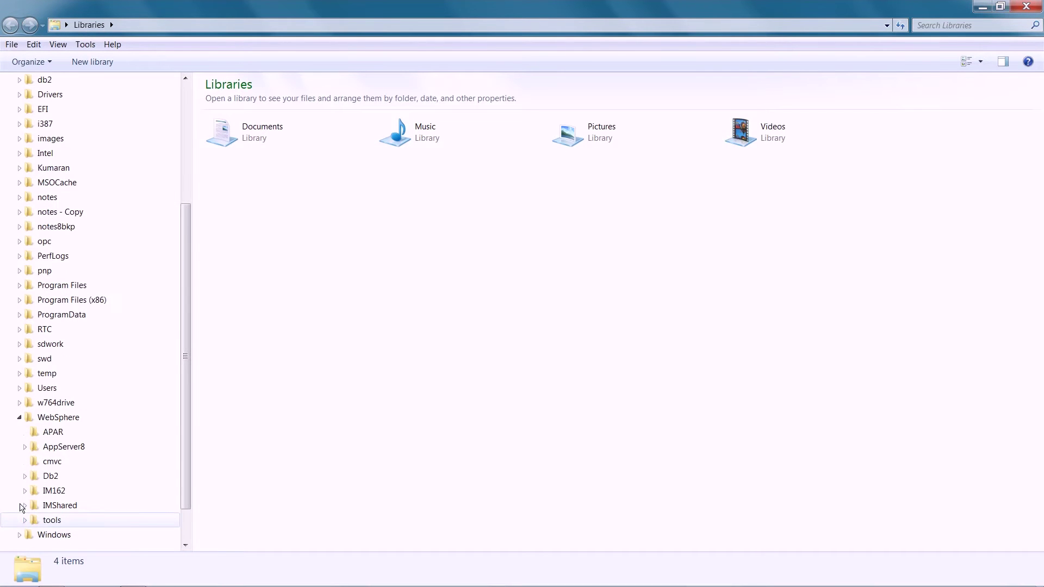
left_click(25, 446)
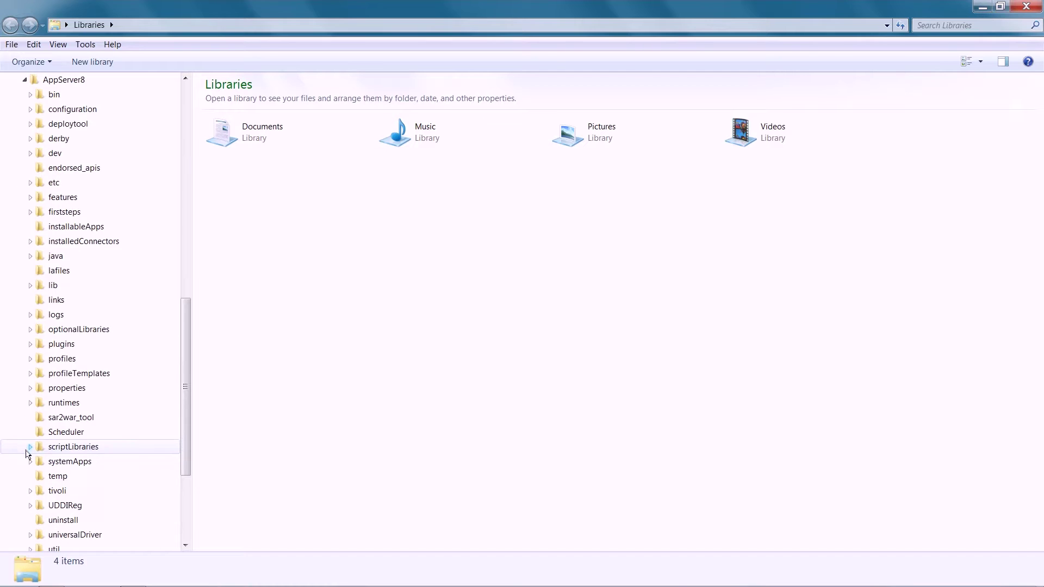
left_click(32, 358)
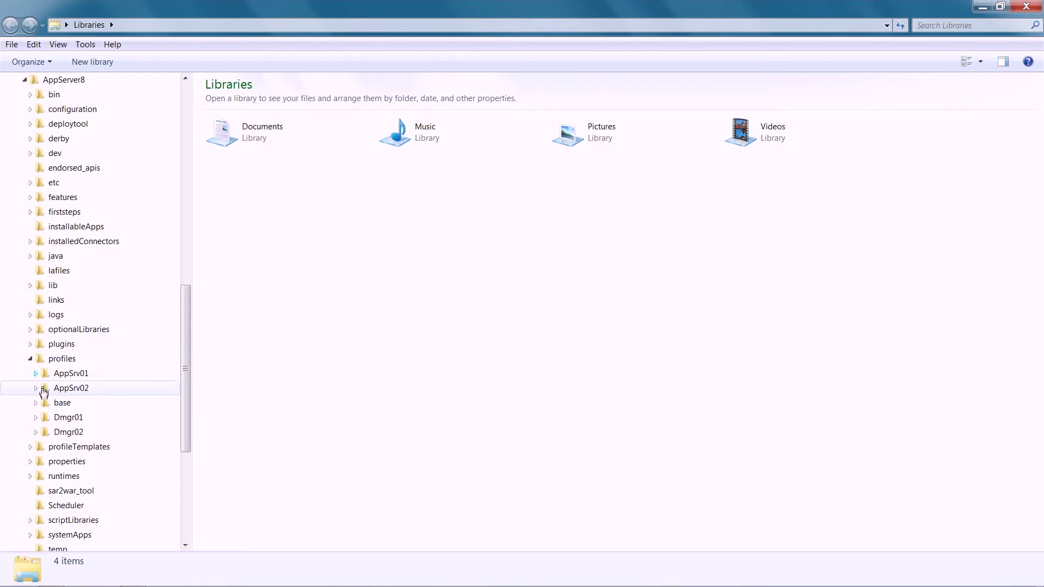
left_click(36, 417)
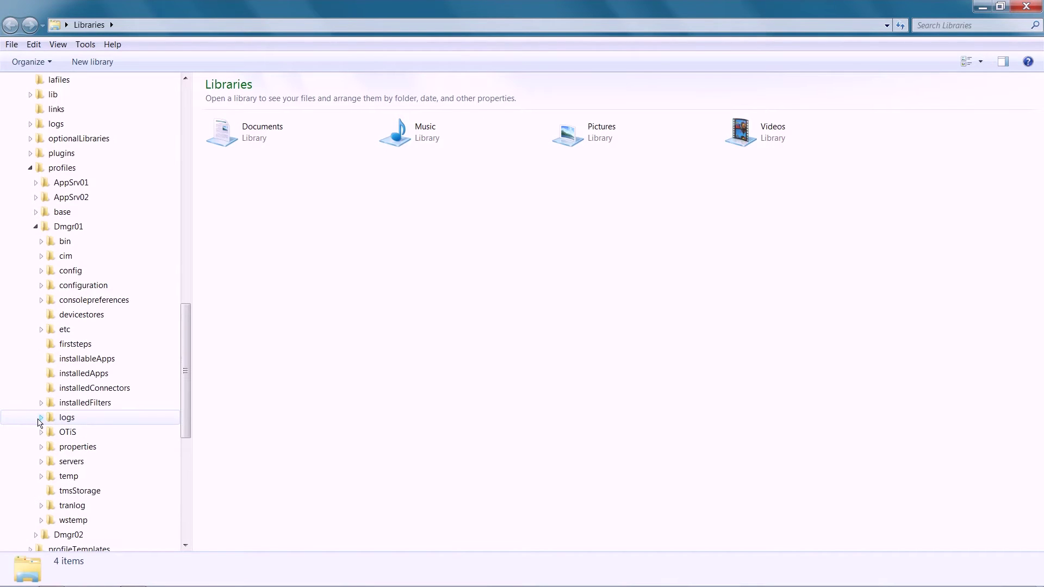
left_click(46, 271)
left_click(46, 330)
left_click(52, 344)
left_click(57, 359)
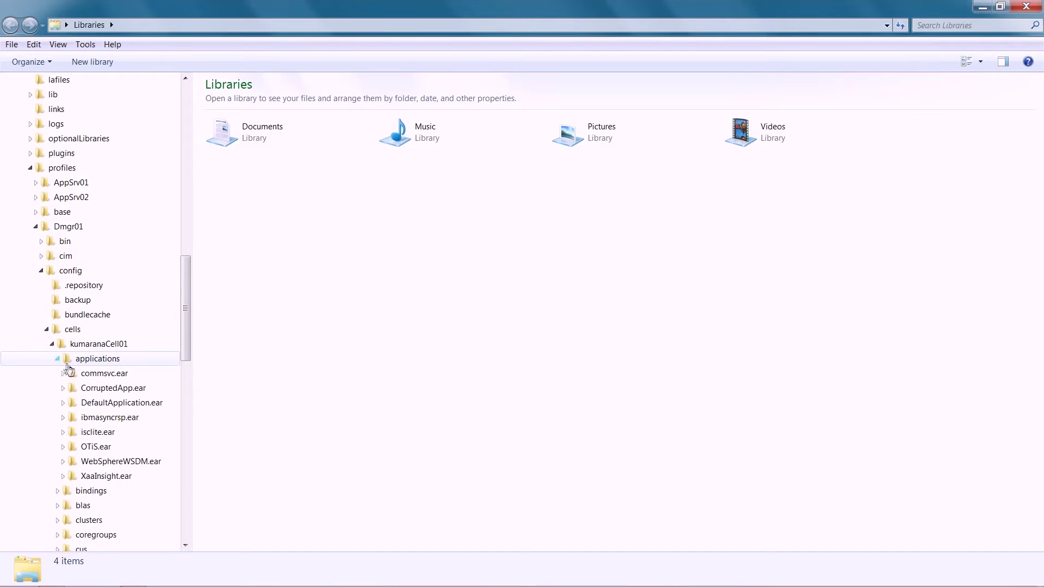
left_click(113, 359)
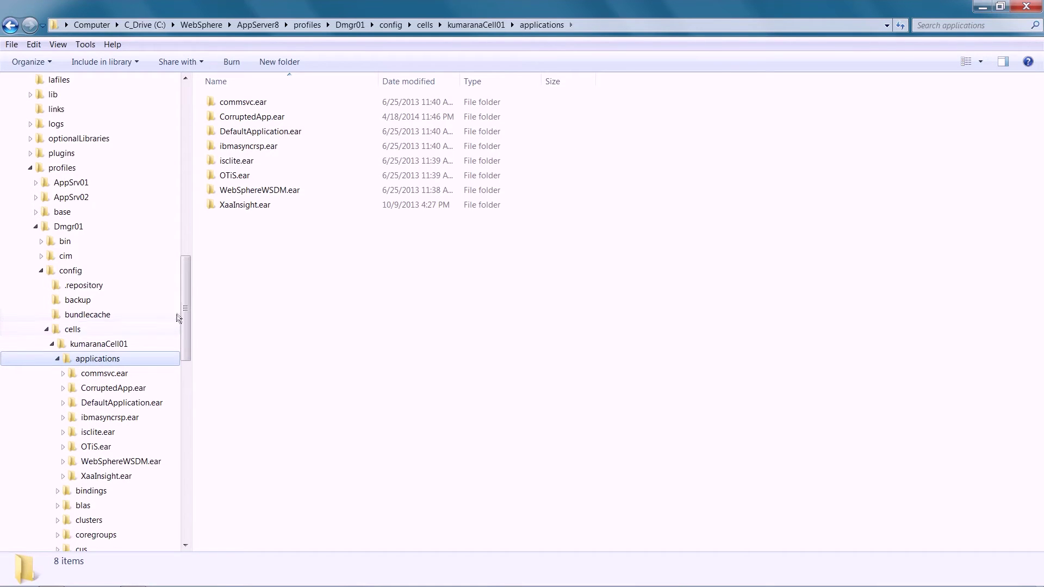
scroll(169, 337, "down", 5)
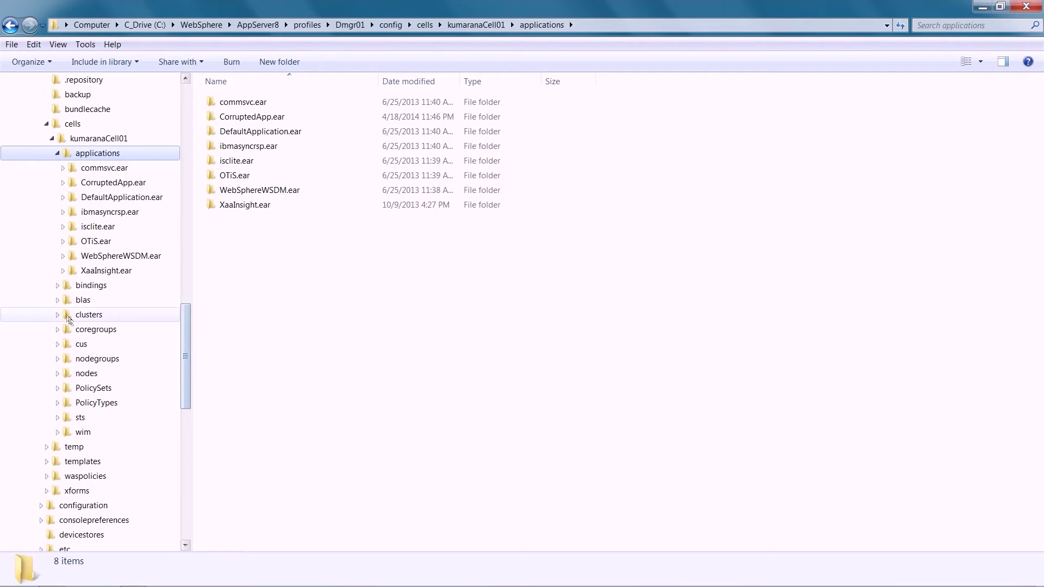
Locate CorruptedApp in the blas and cus folders, then select CorruptedApp.ear in applications.
left_click(57, 300)
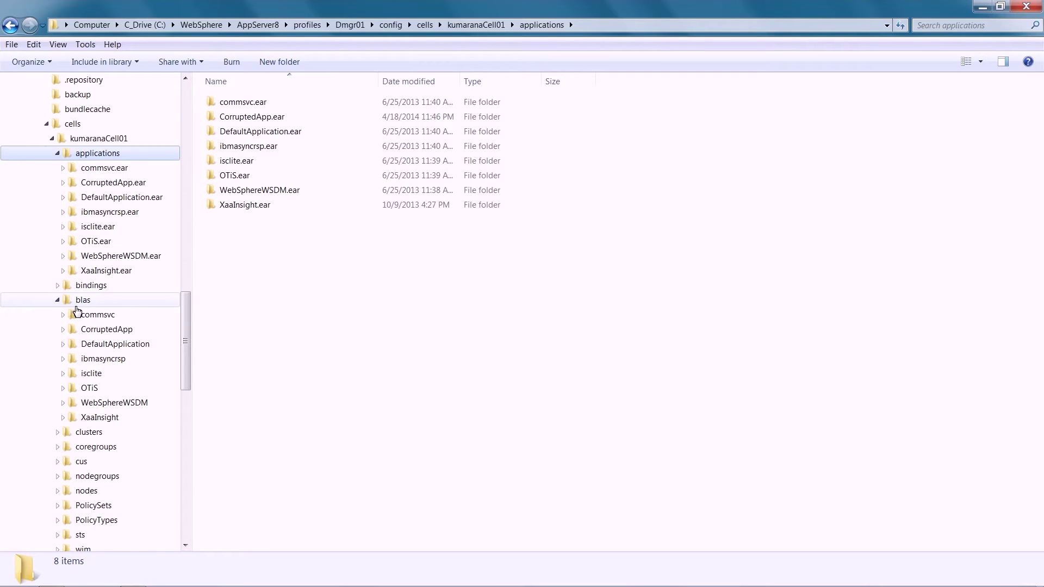
left_click(81, 302)
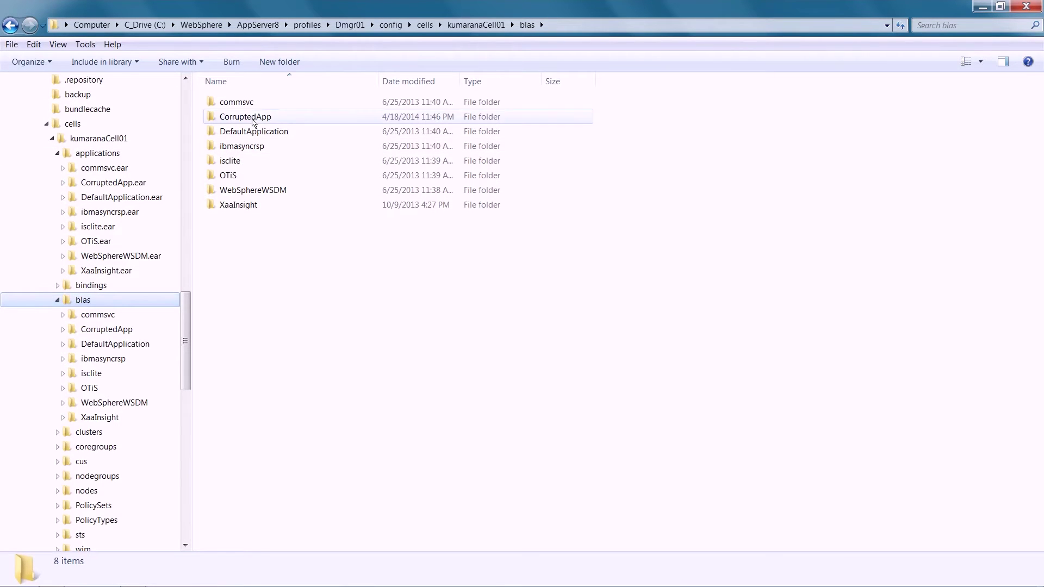
left_click(253, 118)
scroll(188, 353, "down", 4)
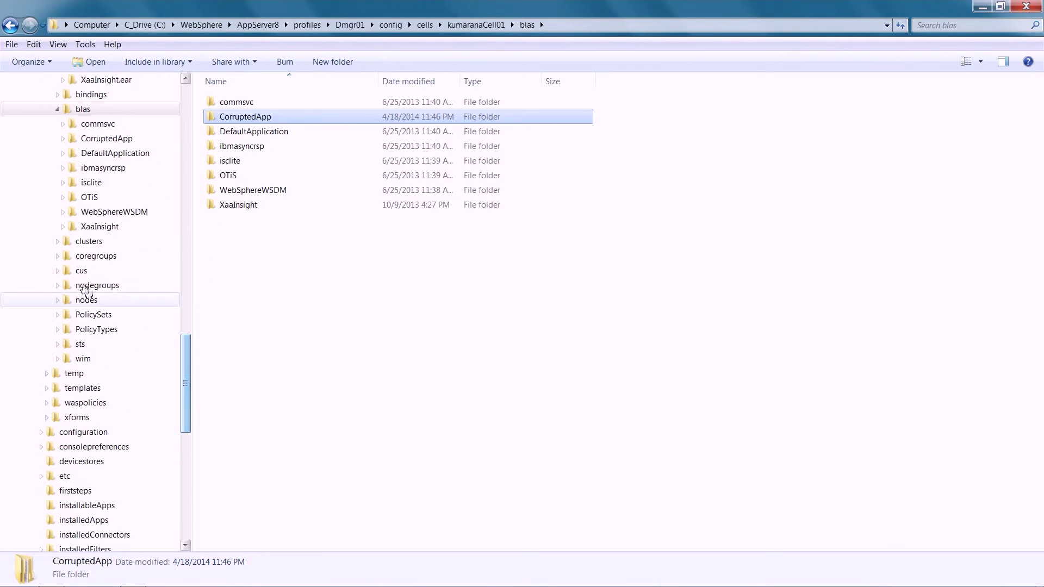
left_click(57, 270)
left_click(79, 271)
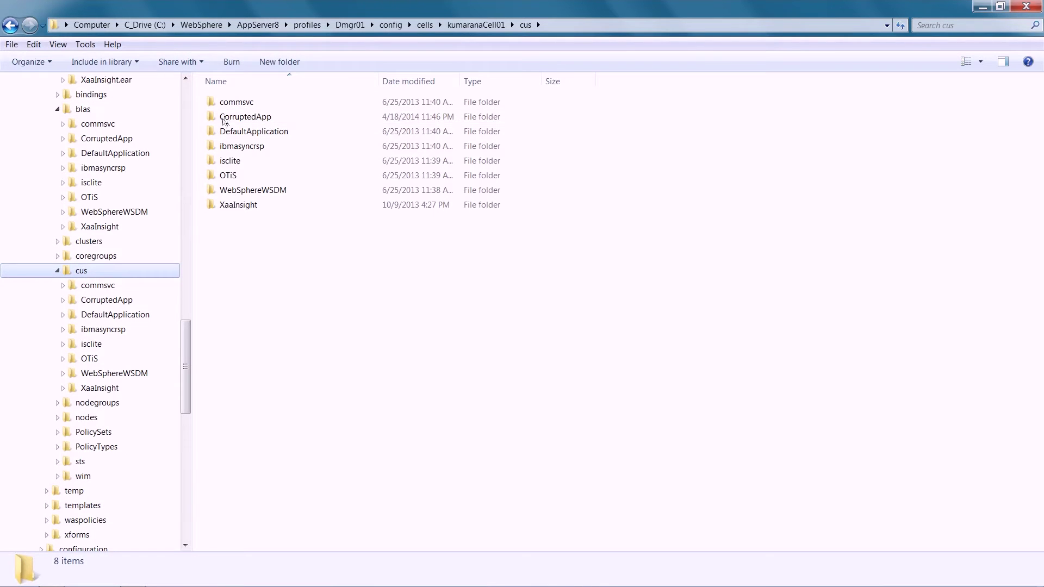
left_click(224, 120)
left_click(186, 312)
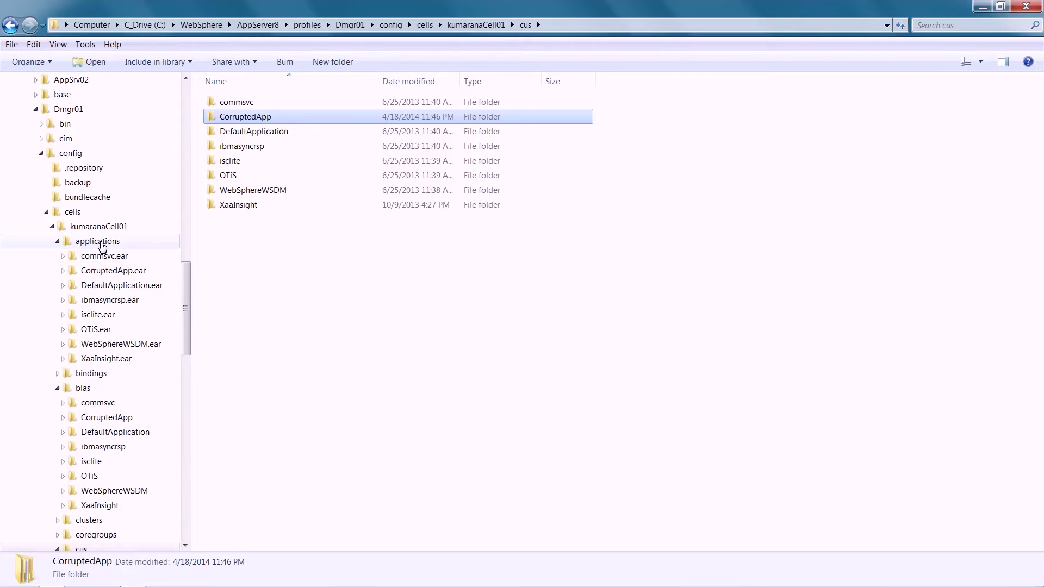
left_click(102, 244)
left_click(259, 120)
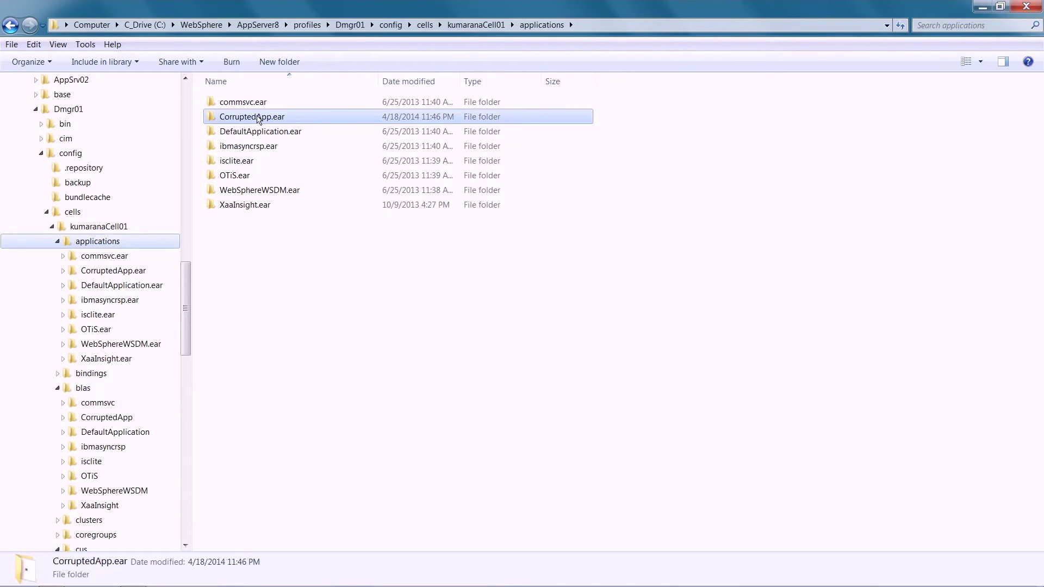
Delete CorruptedApp.ear from applications and the CorruptedApp folder from blas.
right_click(258, 119)
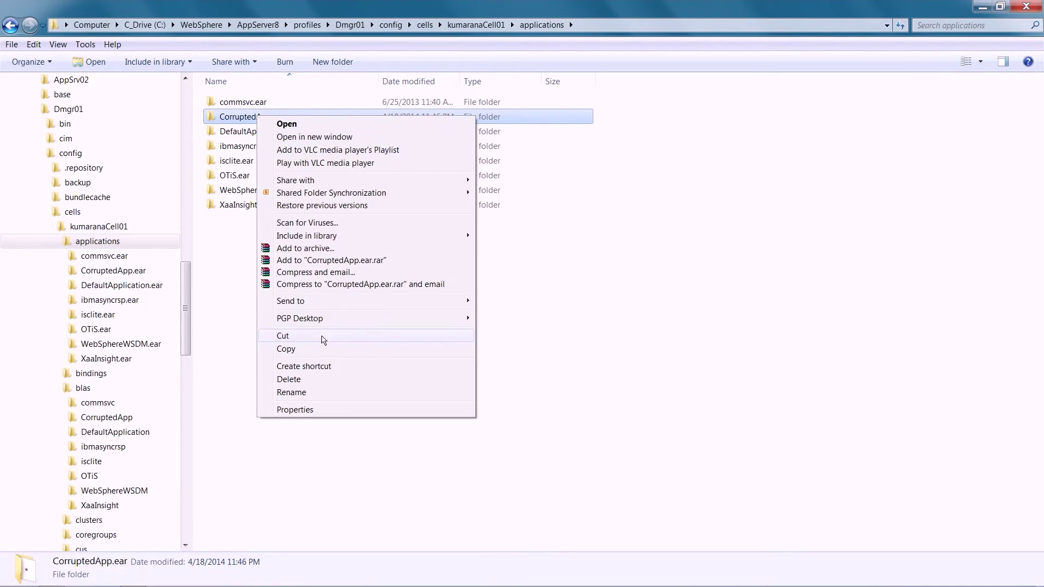
left_click(323, 382)
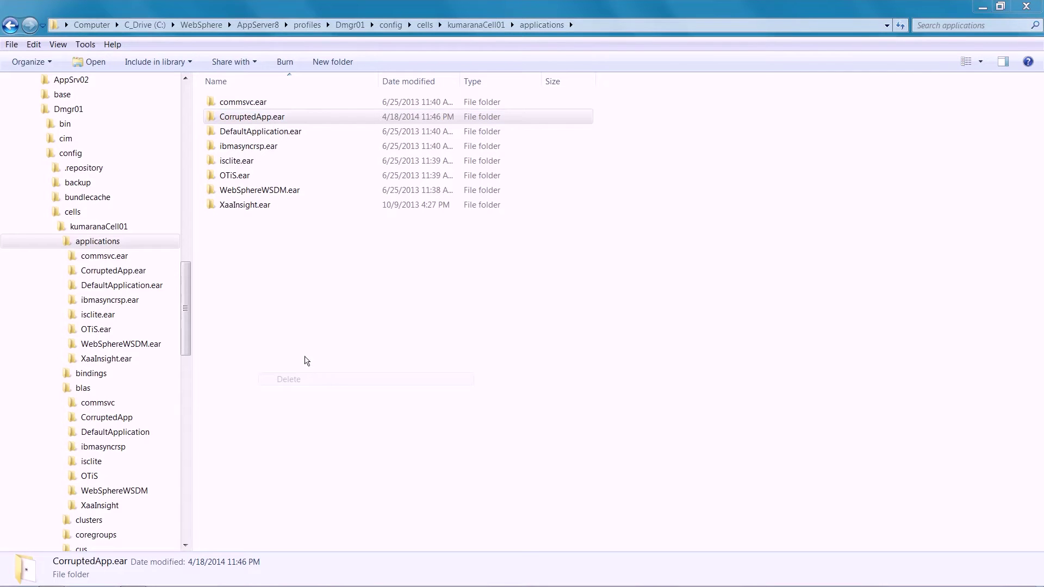
left_click(569, 351)
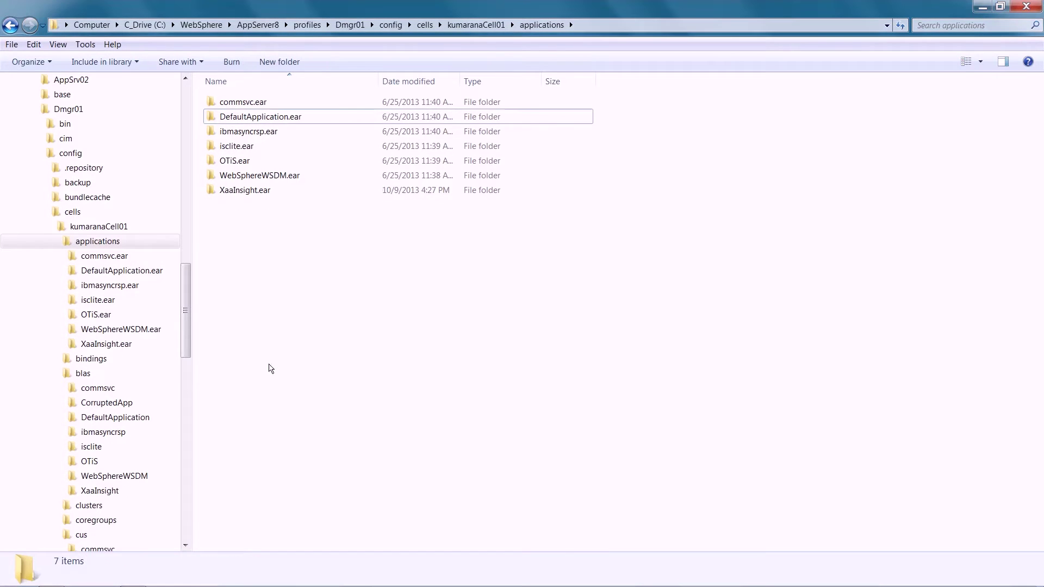
left_click(82, 374)
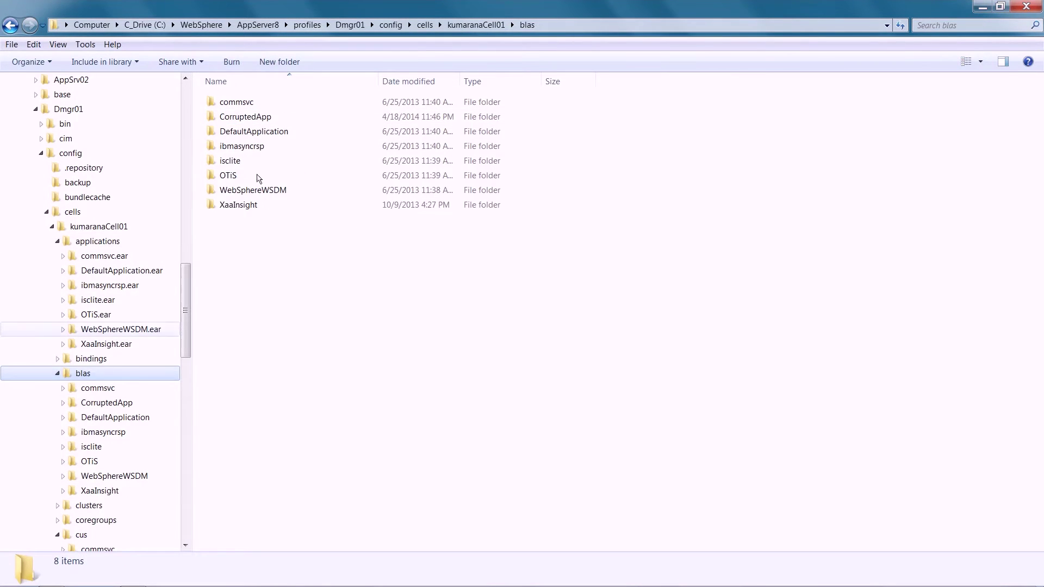
right_click(246, 117)
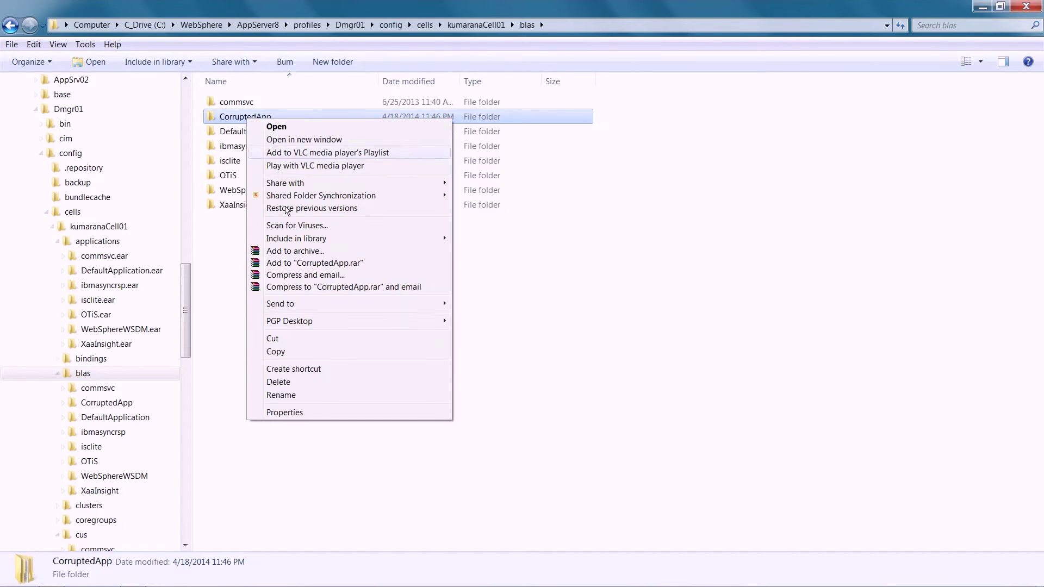
left_click(308, 383)
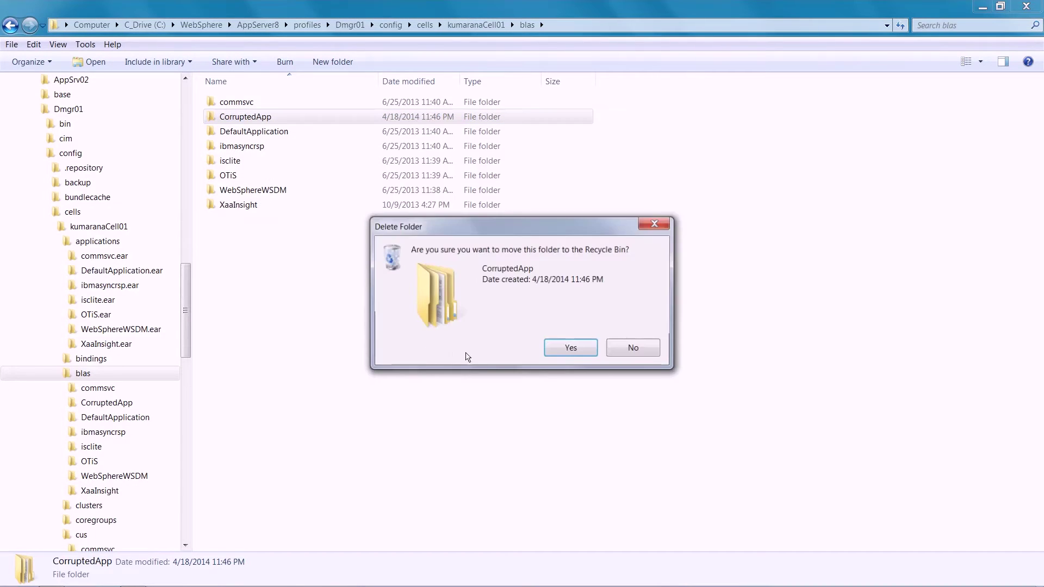
left_click(570, 349)
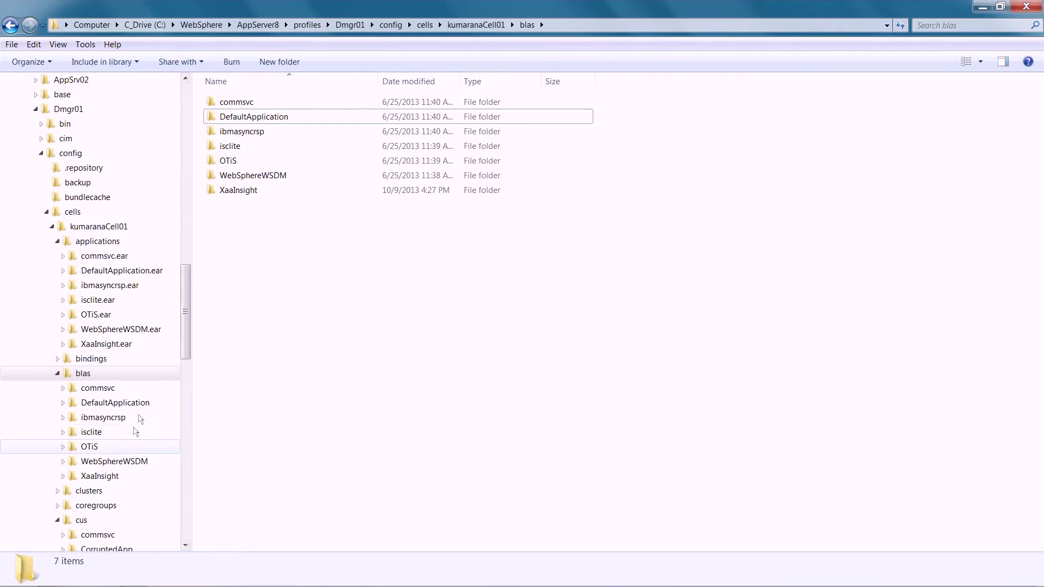
Delete the CorruptedApp folder from the cus folder as well.
scroll(95, 349, "down", 4)
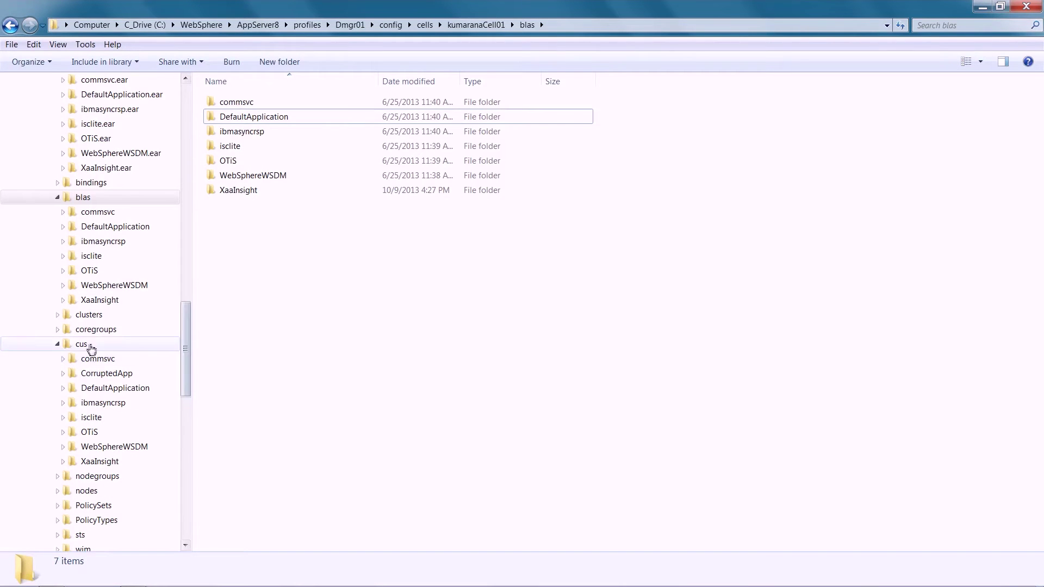
left_click(82, 345)
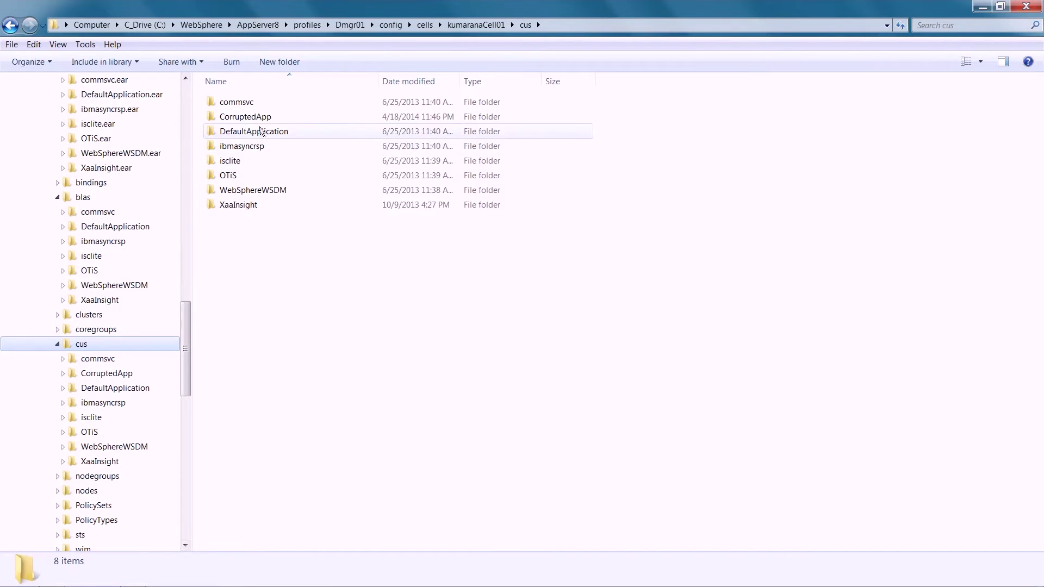
left_click(257, 118)
right_click(259, 119)
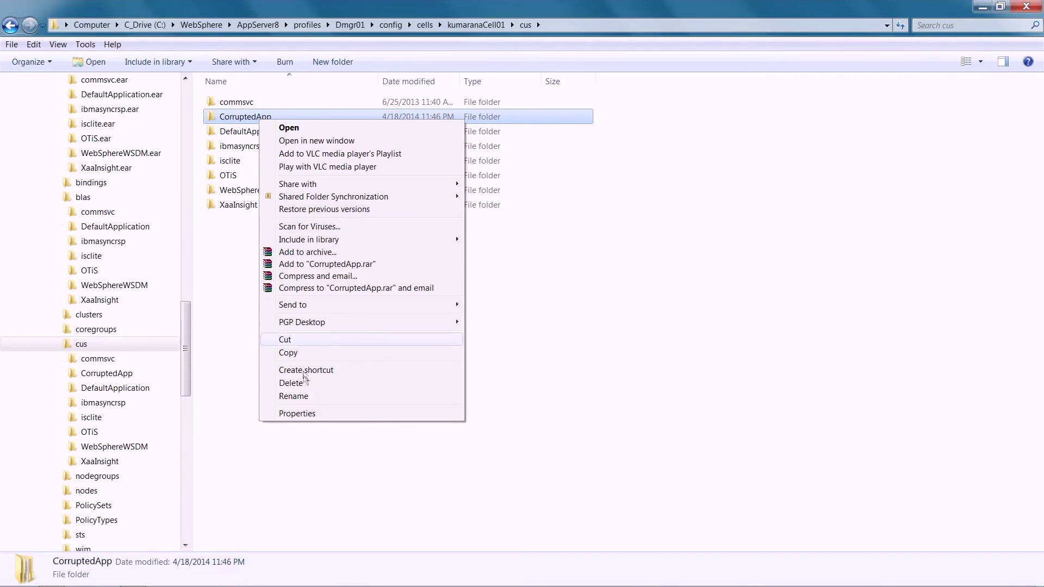
left_click(293, 384)
left_click(560, 347)
left_click_drag(189, 325, 188, 280)
Open kumaranaNode01's serverindex.xml from the Dmgr01 nodes folder in UltraEdit.
left_click(58, 286)
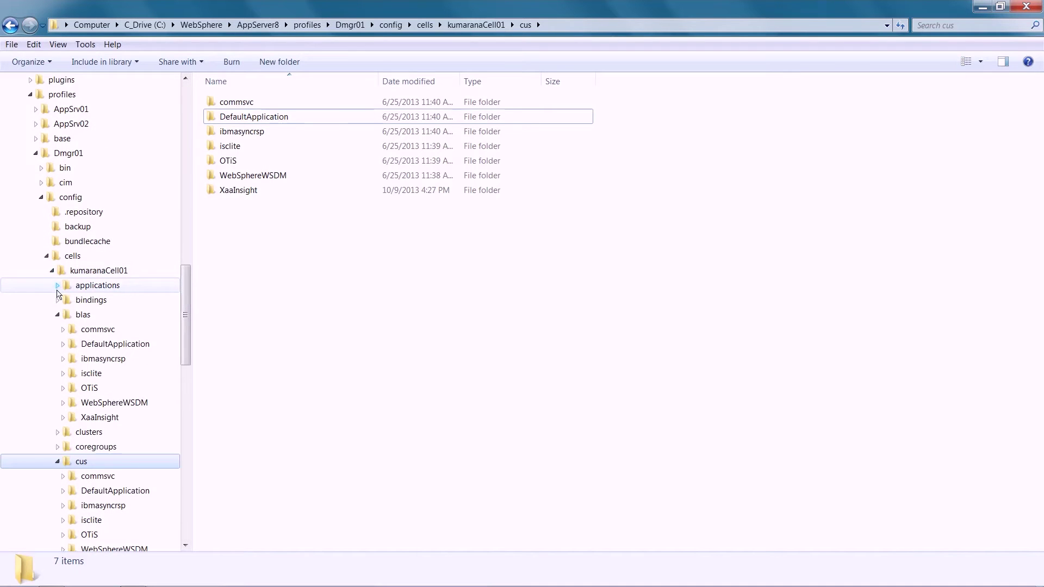
left_click(58, 315)
left_click(57, 359)
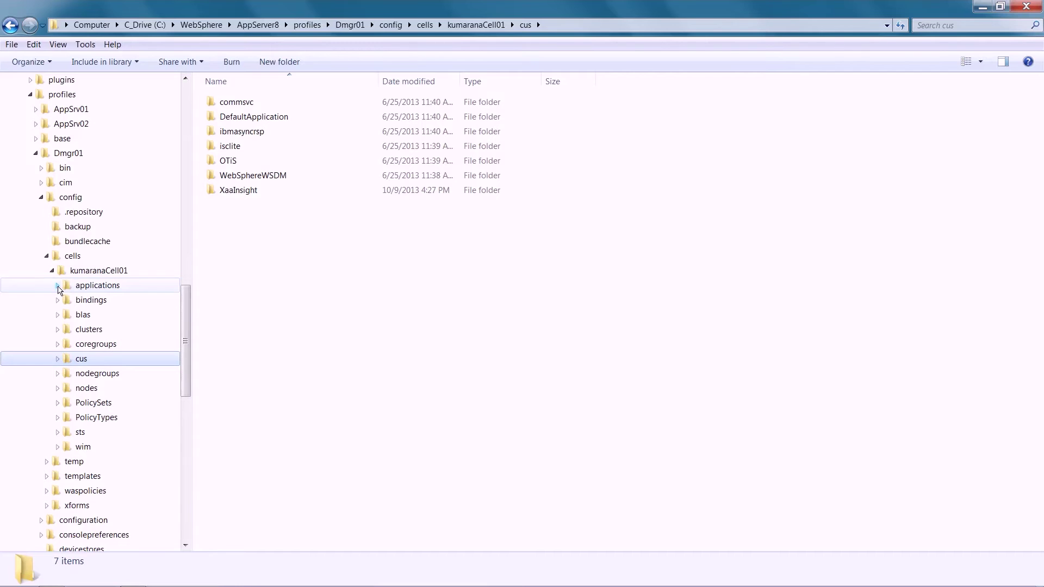
left_click(57, 388)
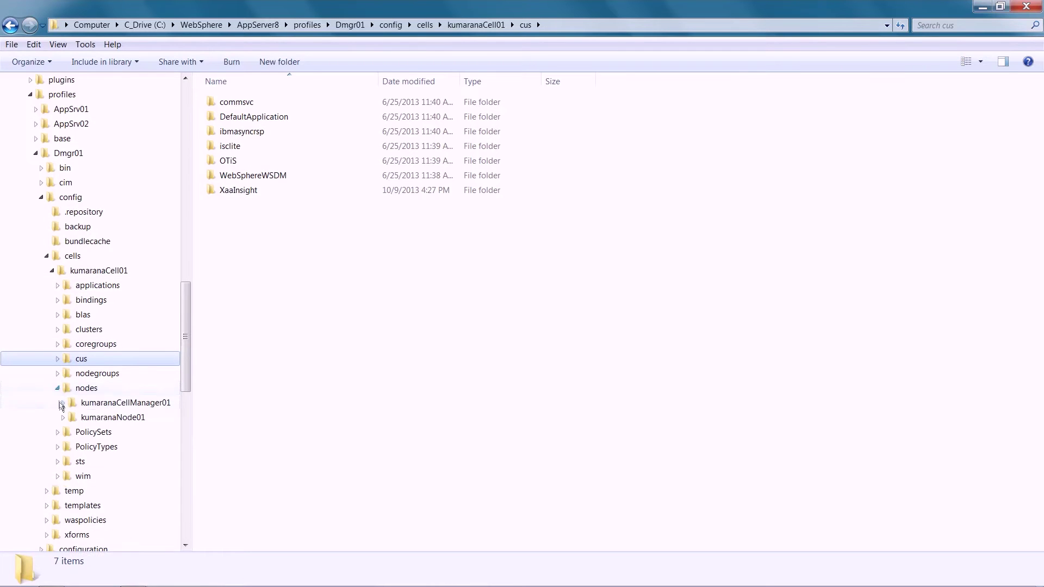
left_click(104, 417)
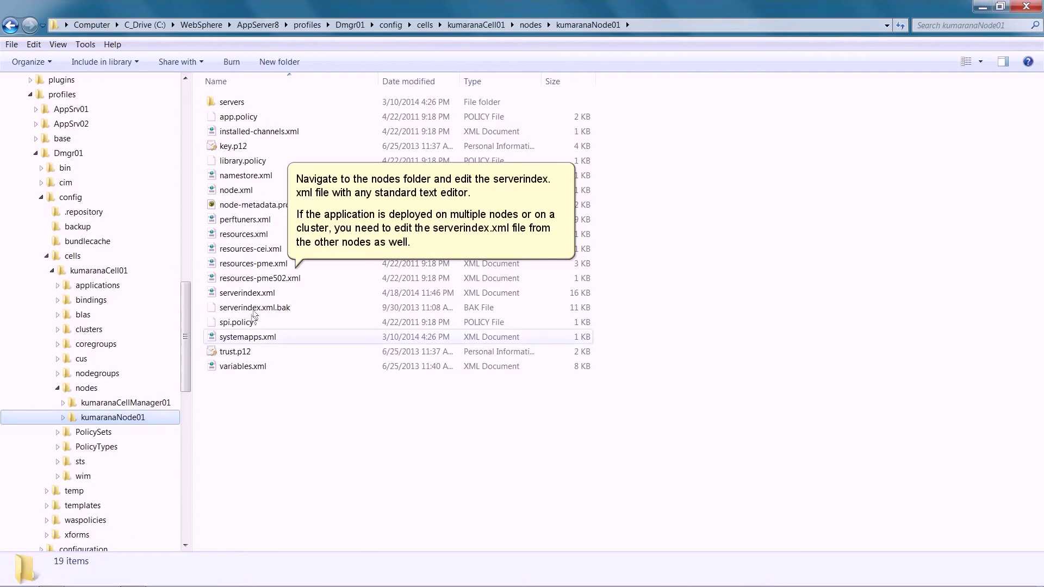
left_click(256, 293)
right_click(257, 293)
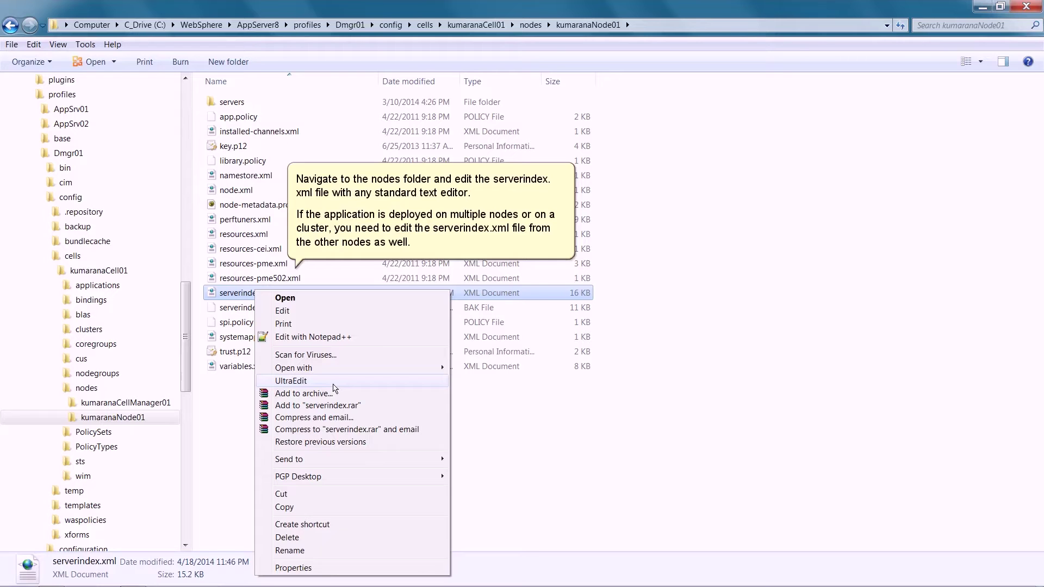
left_click(333, 383)
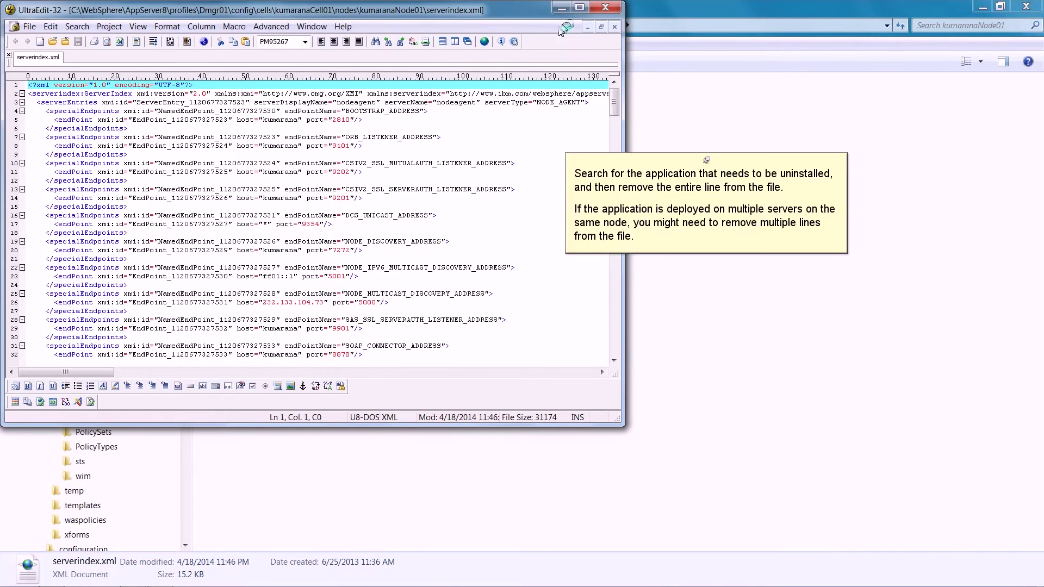
Find 'corrupted' and delete the CorruptedApp deployedApplications entry on line 43.
left_click(579, 7)
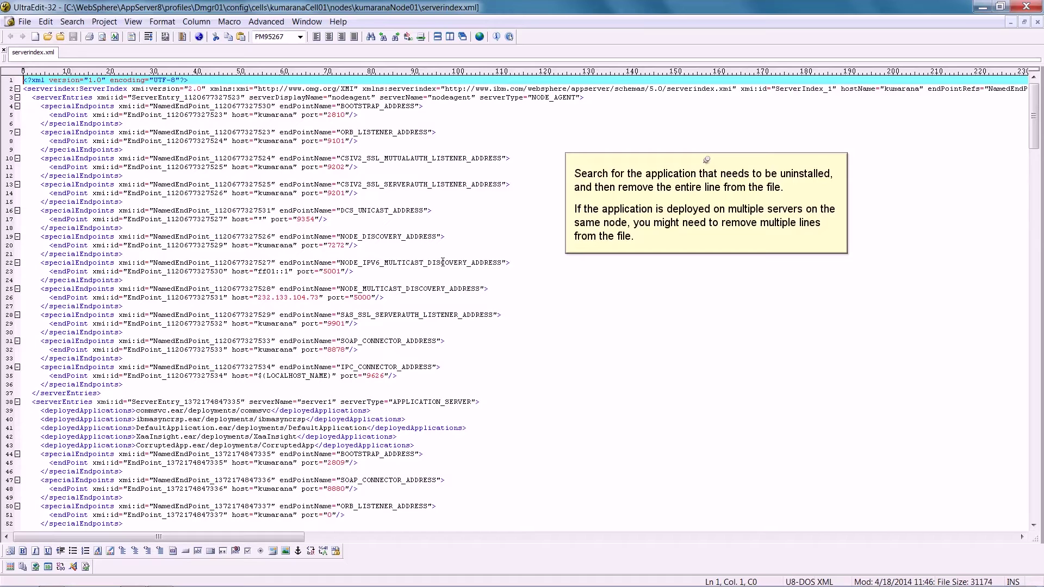
key("ctrl+f")
type("corrupted")
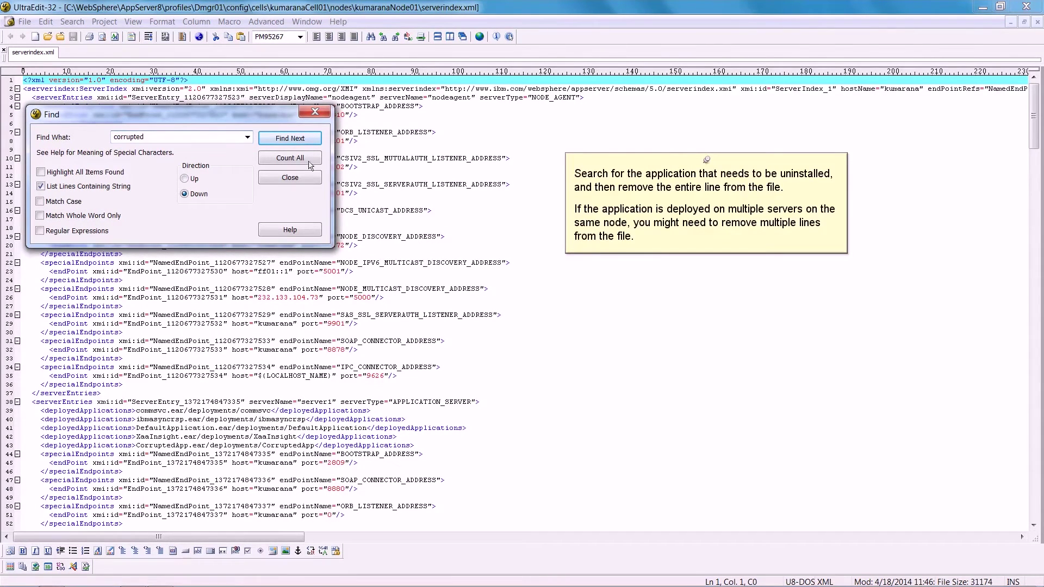
left_click(276, 136)
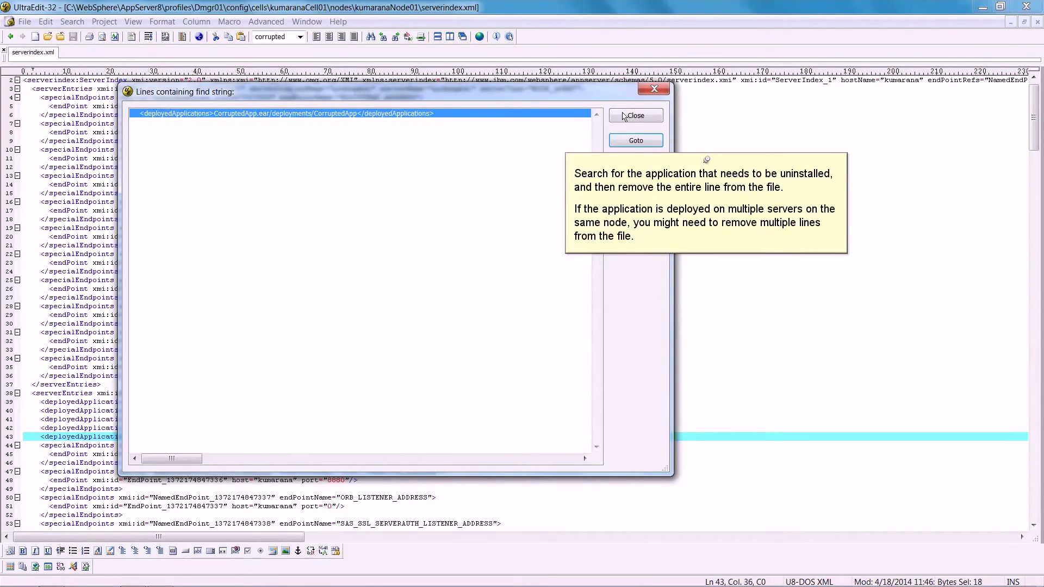
left_click(615, 125)
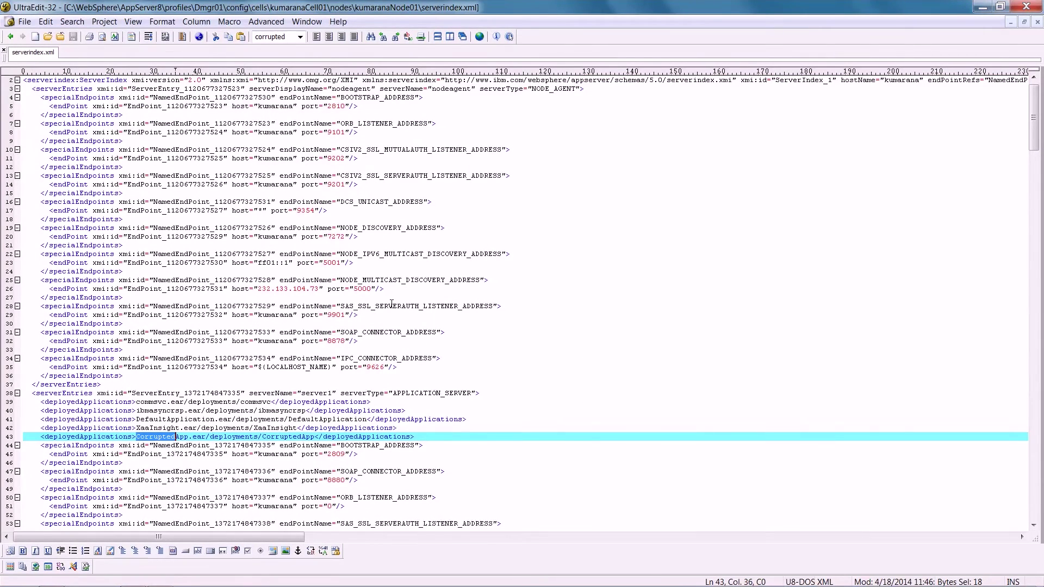
key("Home")
key("shift+End")
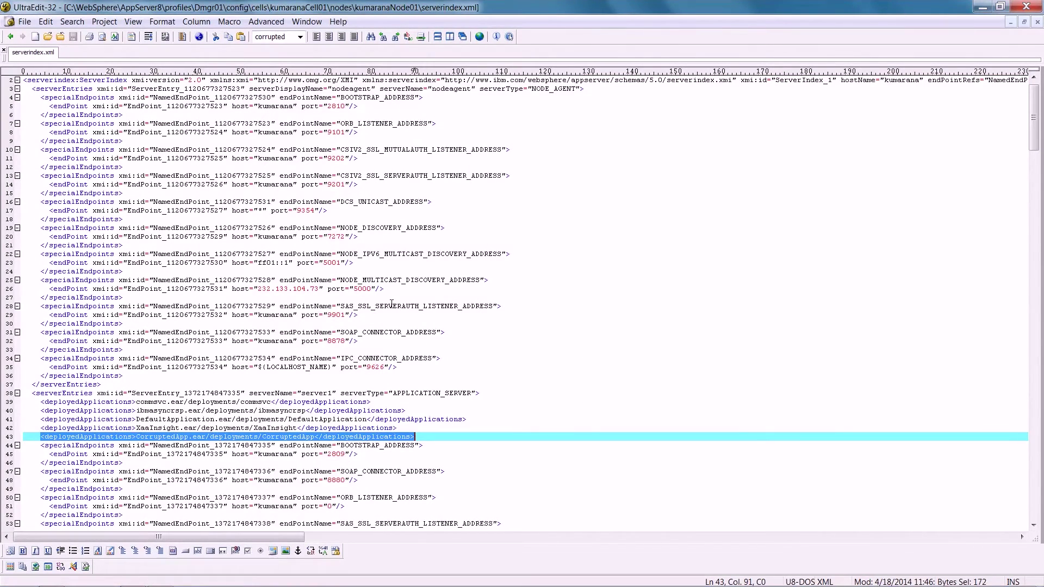
key("Delete")
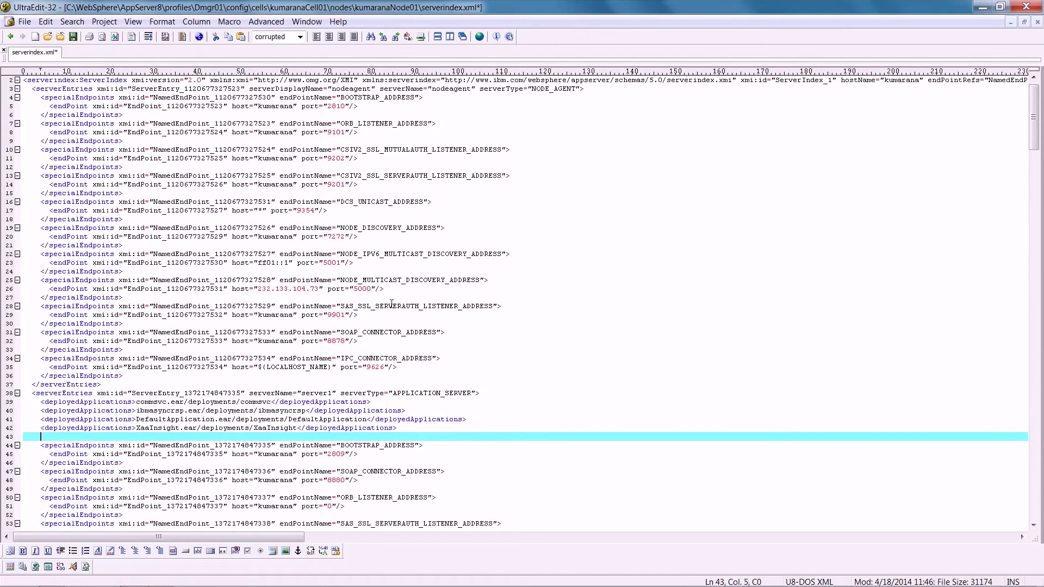
key("Delete")
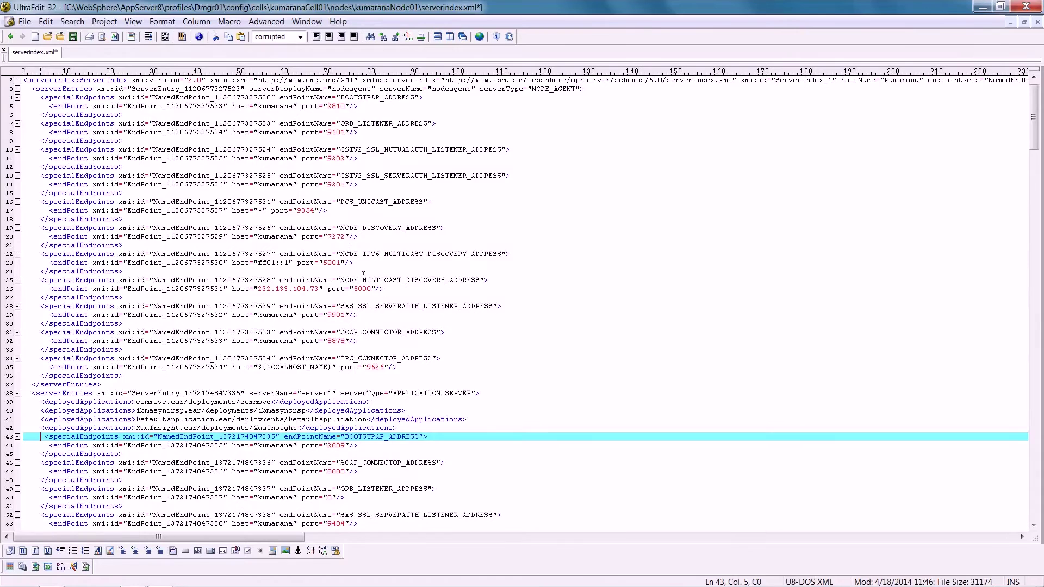
Save serverindex.xml and close UltraEdit.
left_click(74, 38)
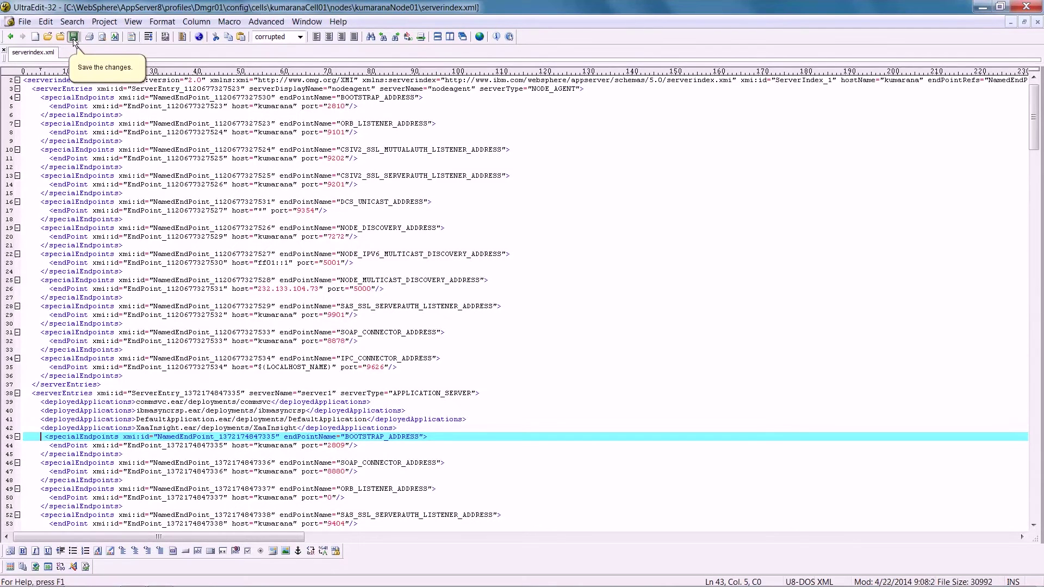
left_click(1039, 21)
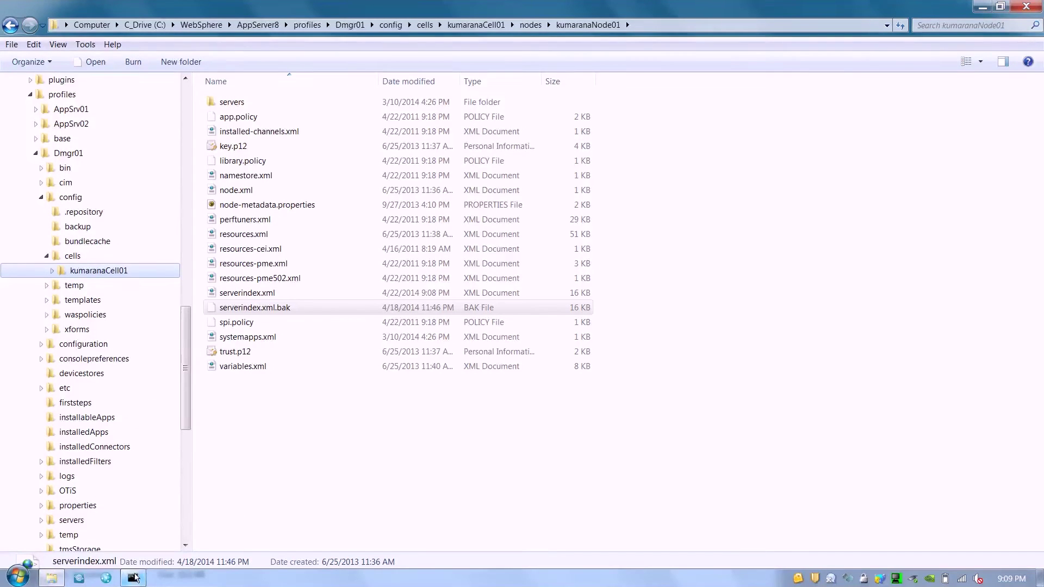
left_click(134, 577)
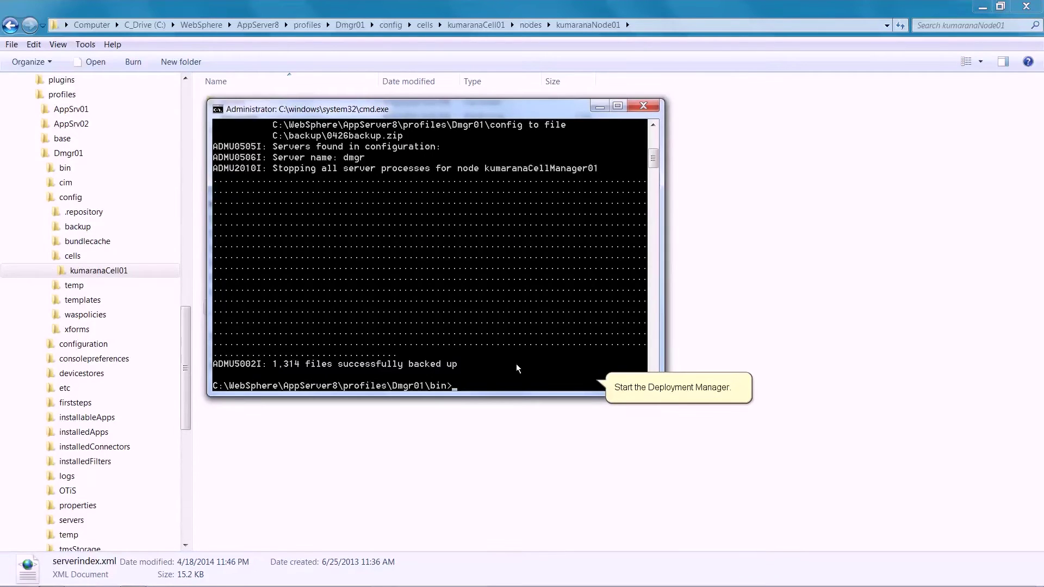
Run startManager.bat to start the Dmgr01 Deployment Manager again.
type("start")
key("Tab")
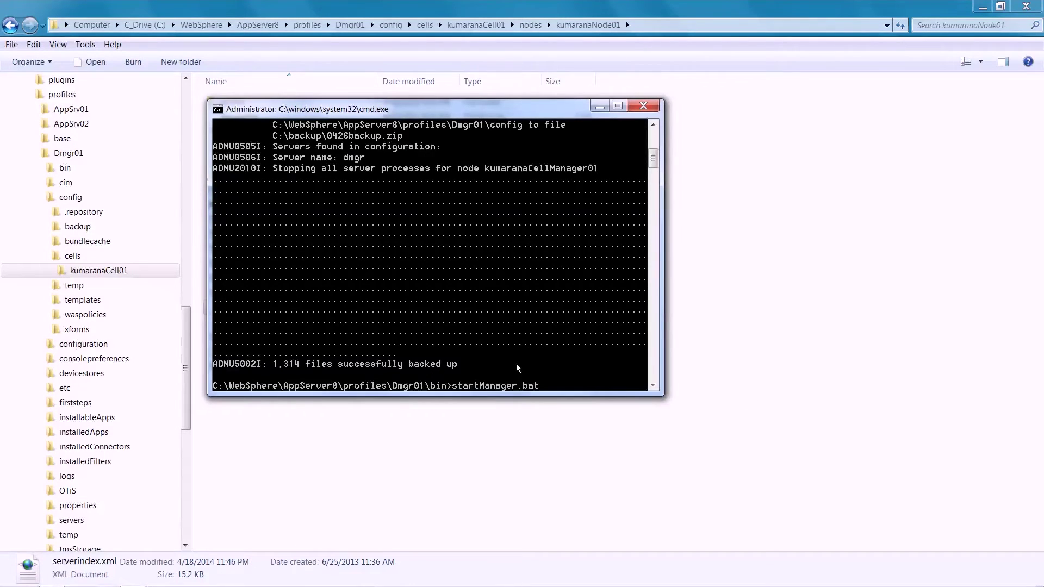
key("Return")
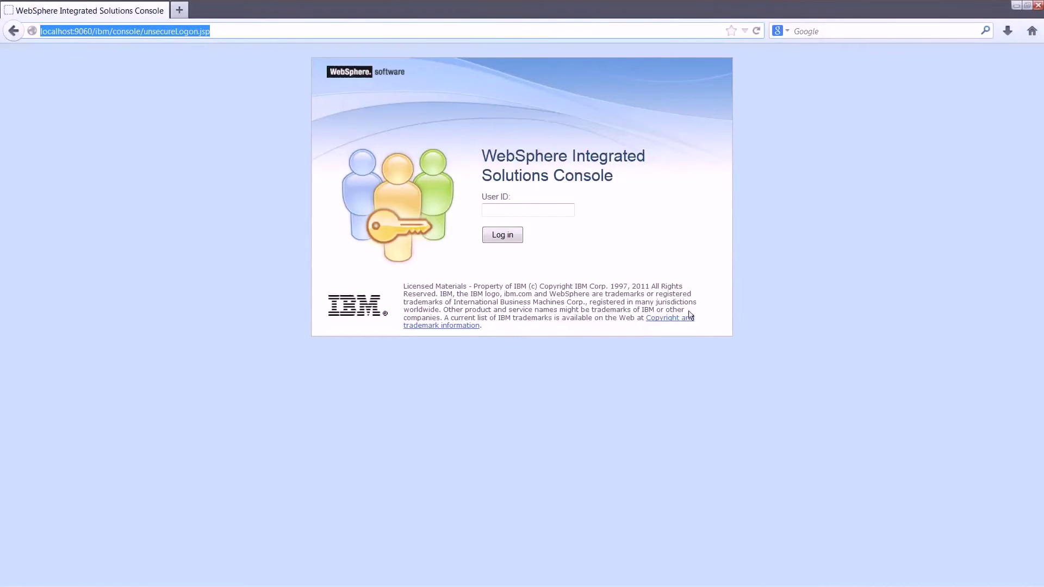
Log in and run Full Resynchronize on kumaranaNode01 from System administration > Nodes.
left_click(679, 292)
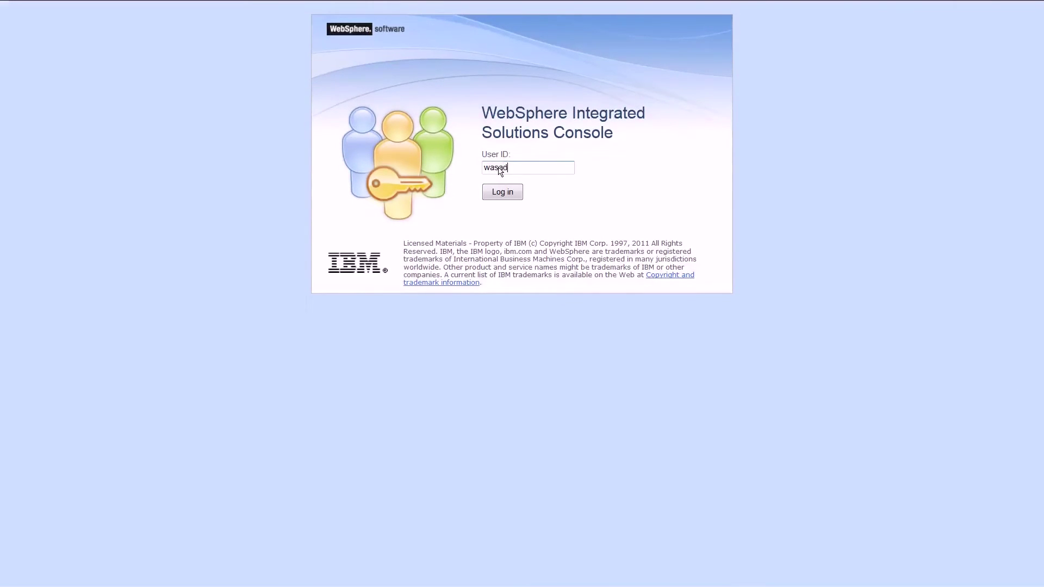
left_click(505, 195)
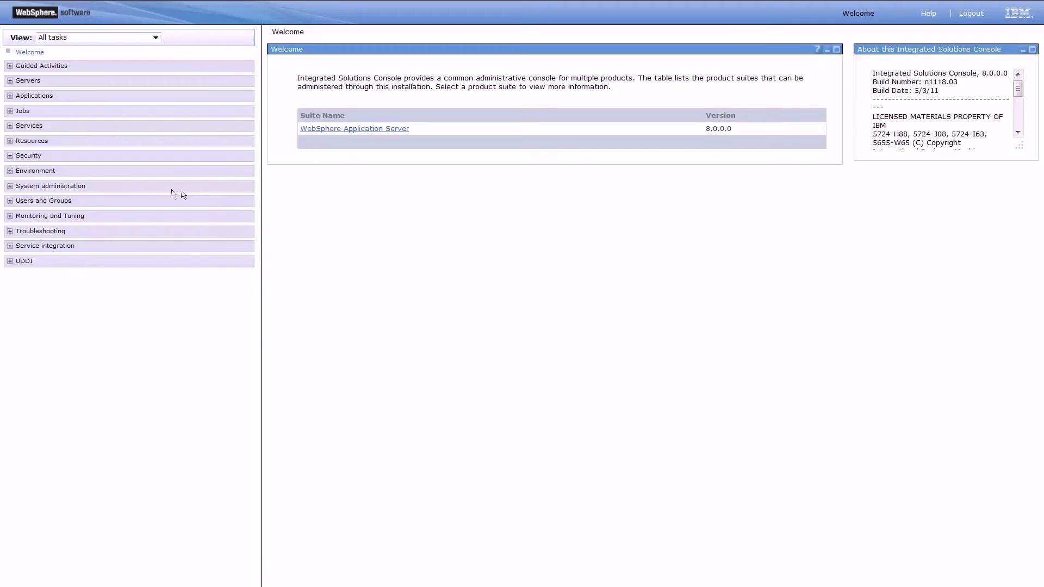
left_click(9, 187)
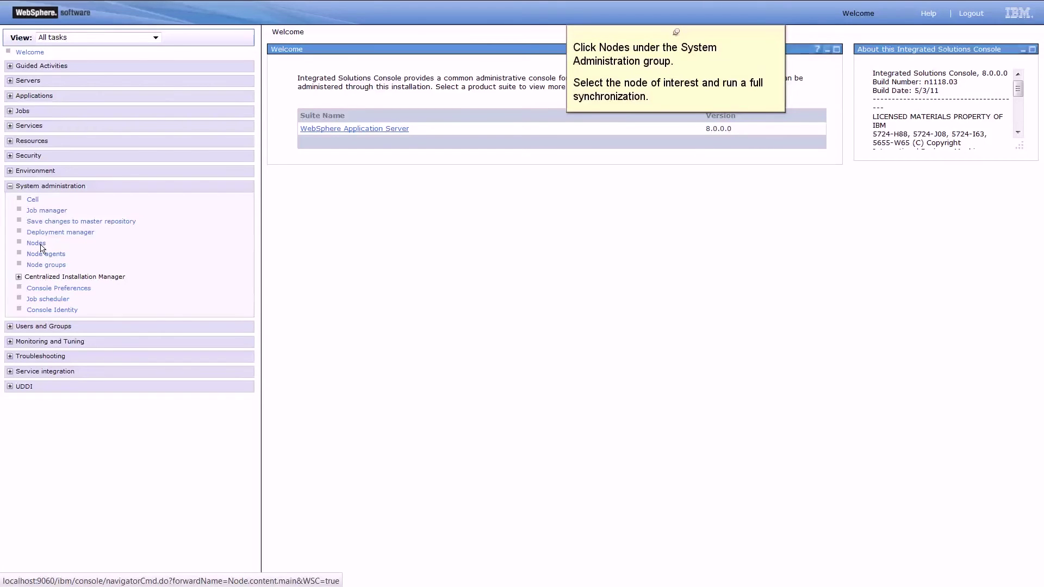
left_click(39, 243)
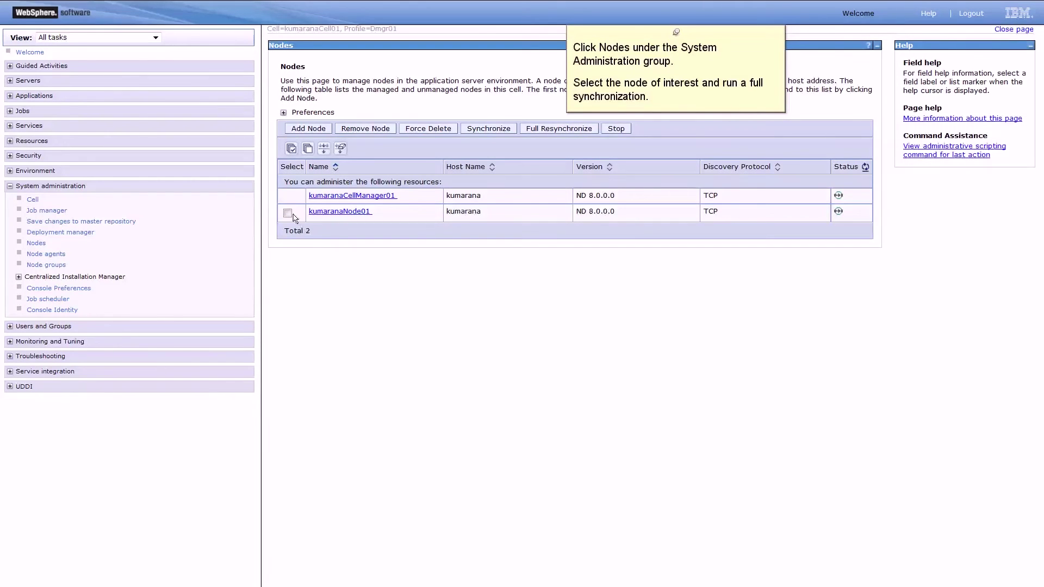
left_click(289, 215)
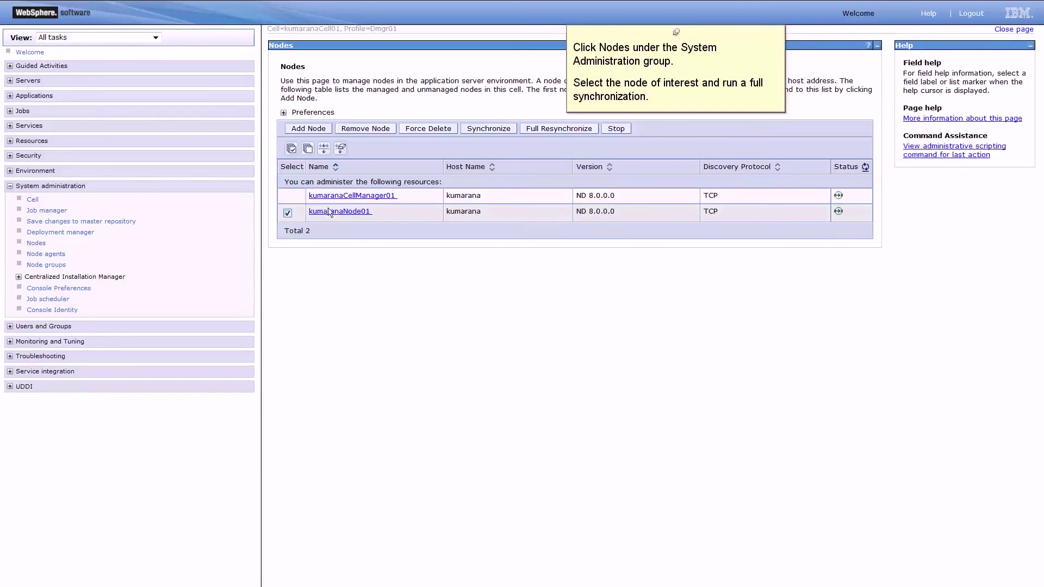
left_click(533, 129)
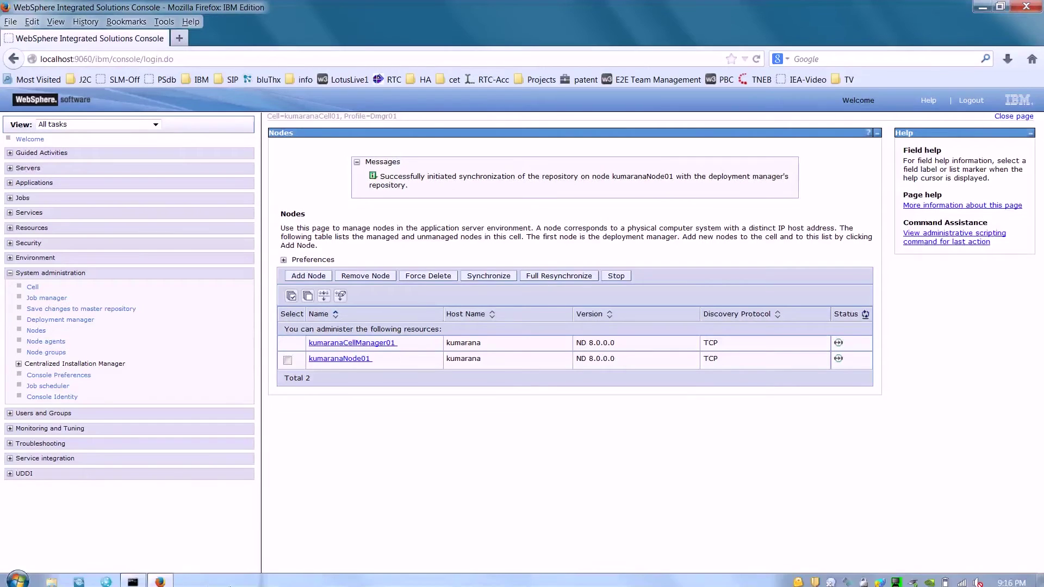
left_click(51, 582)
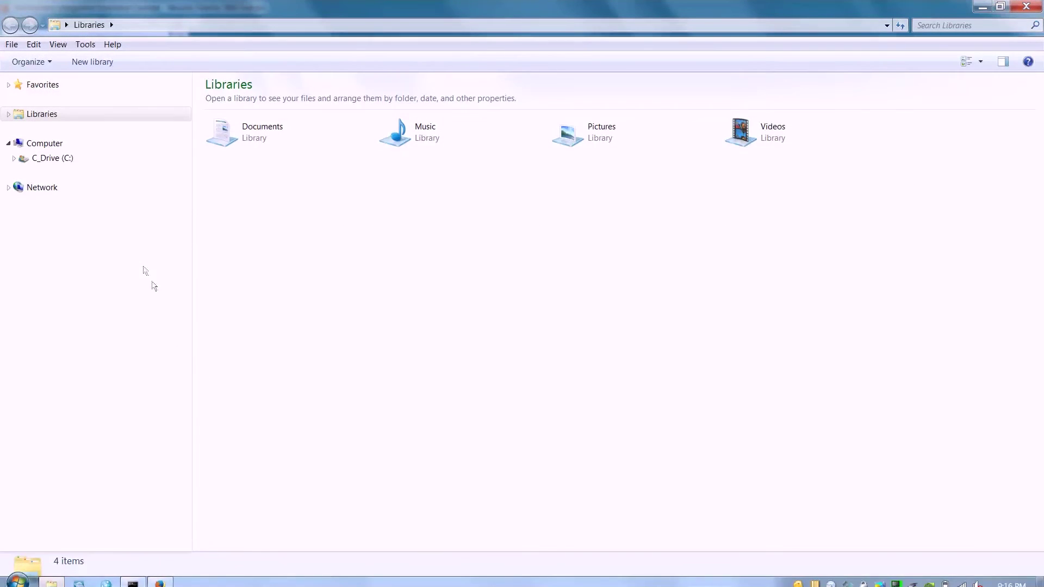
Browse to the applications folder of AppSrv01's kumaranaCell01 under C:\WebSphere\AppServer8\profiles.
left_click(14, 159)
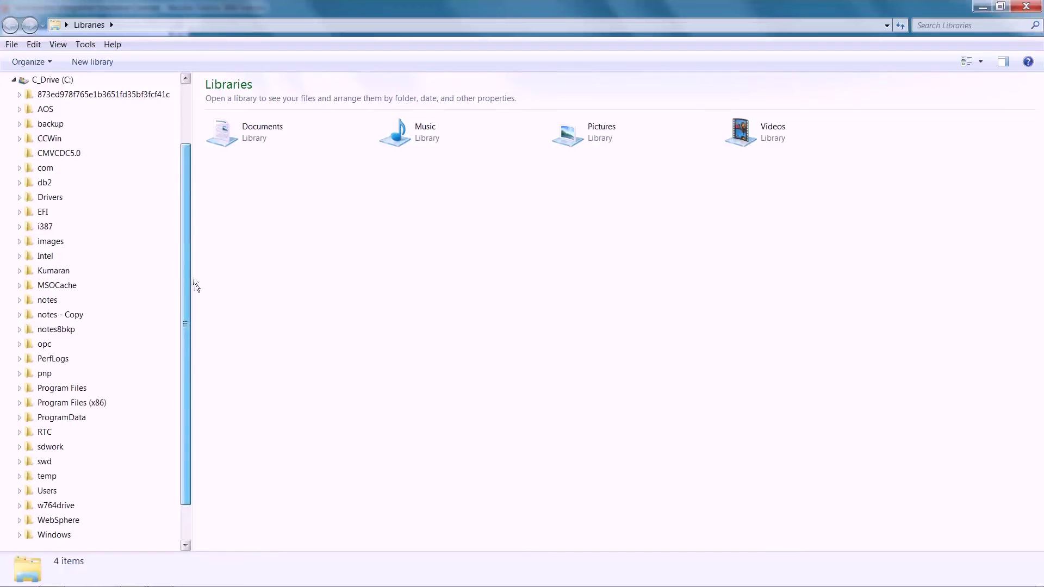
scroll(185, 326, "down", 1)
left_click(19, 476)
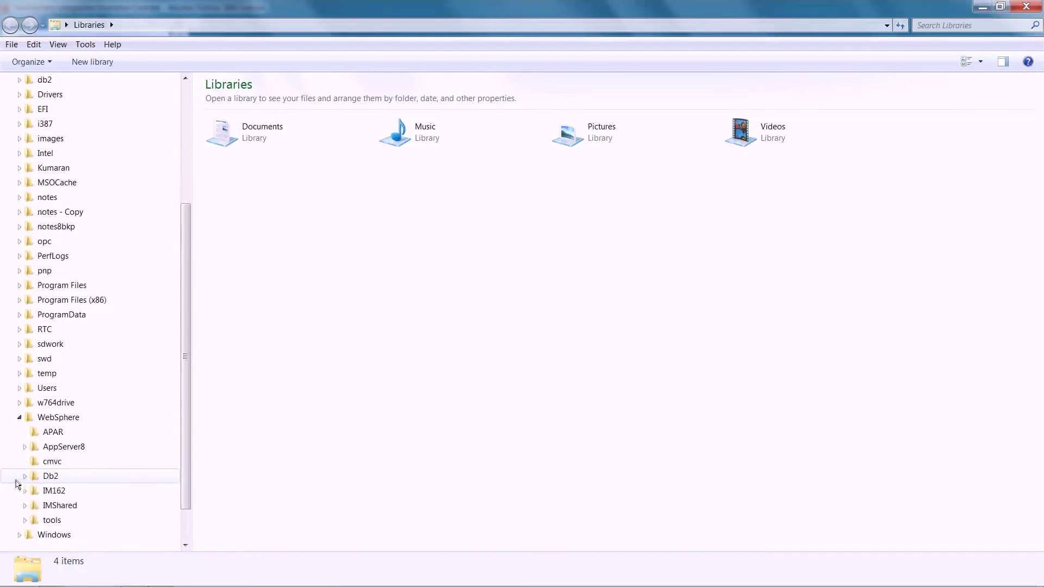
left_click(25, 448)
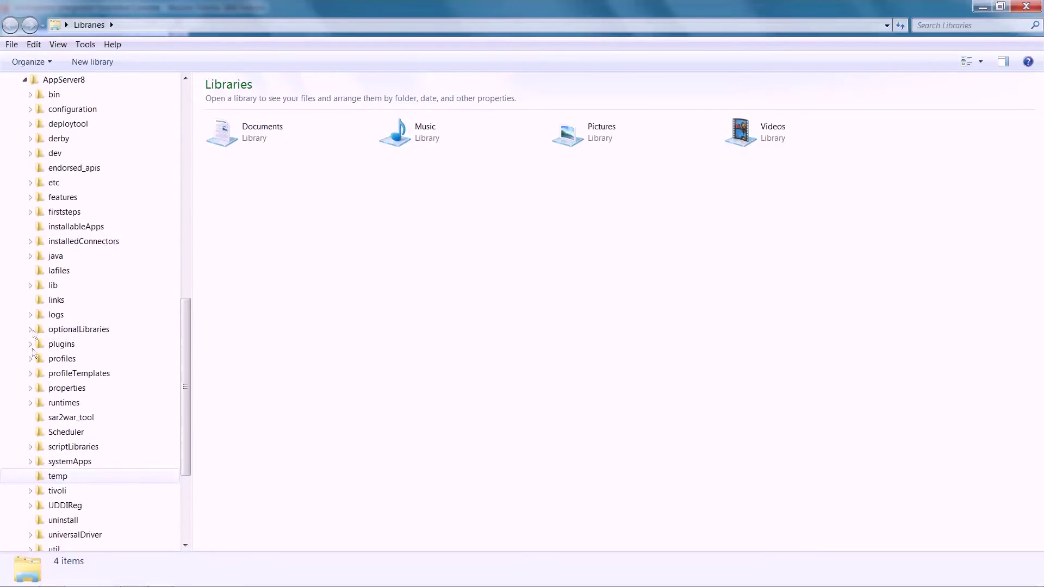
left_click(31, 359)
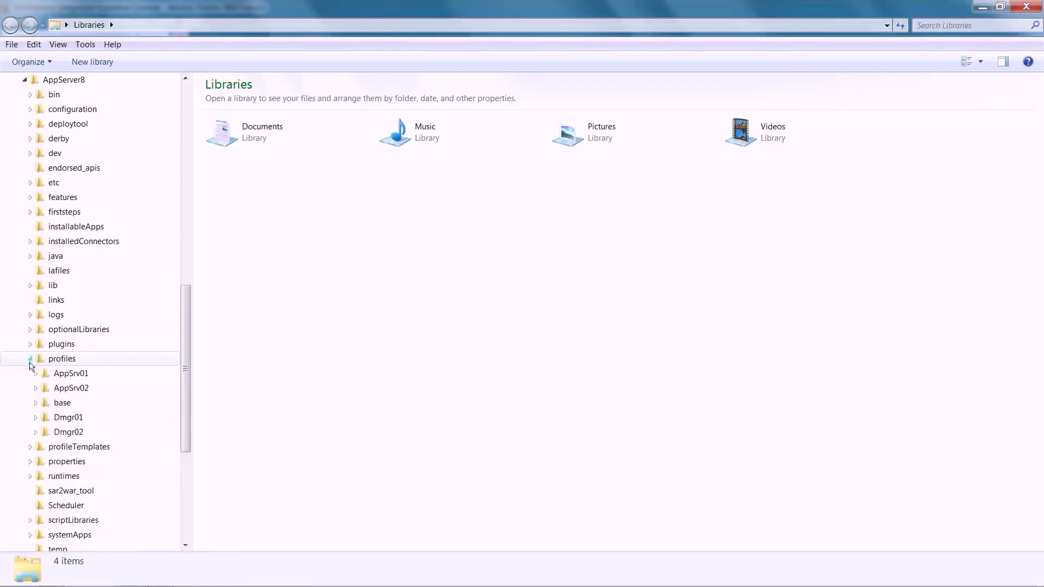
left_click(36, 373)
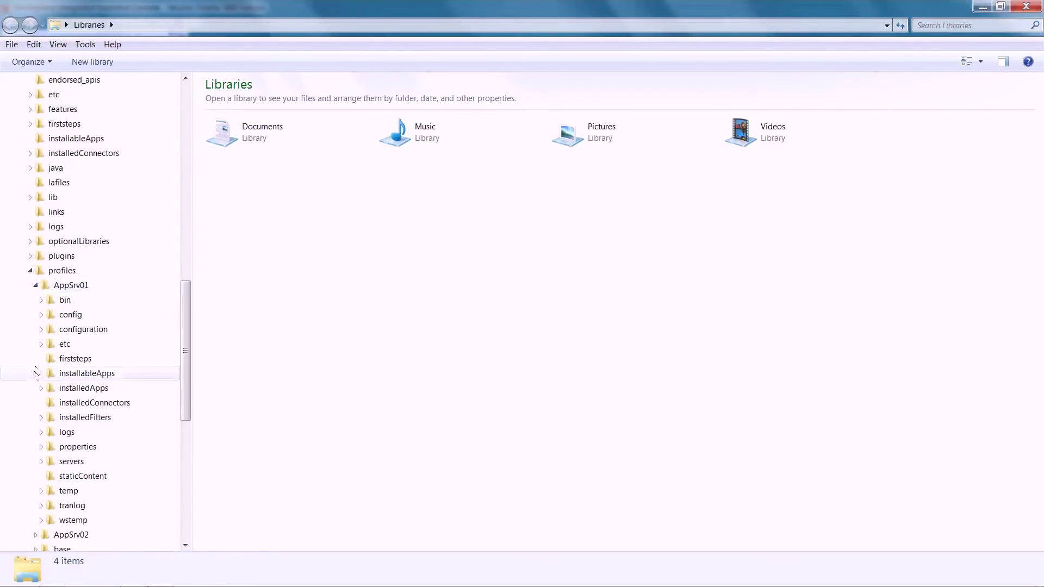
left_click(42, 315)
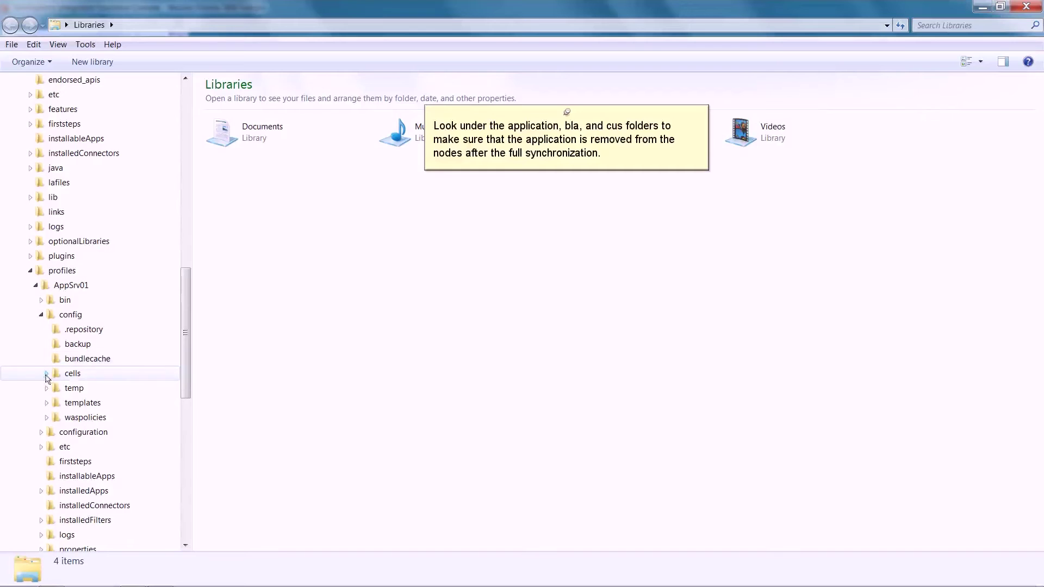
left_click(46, 374)
left_click(51, 388)
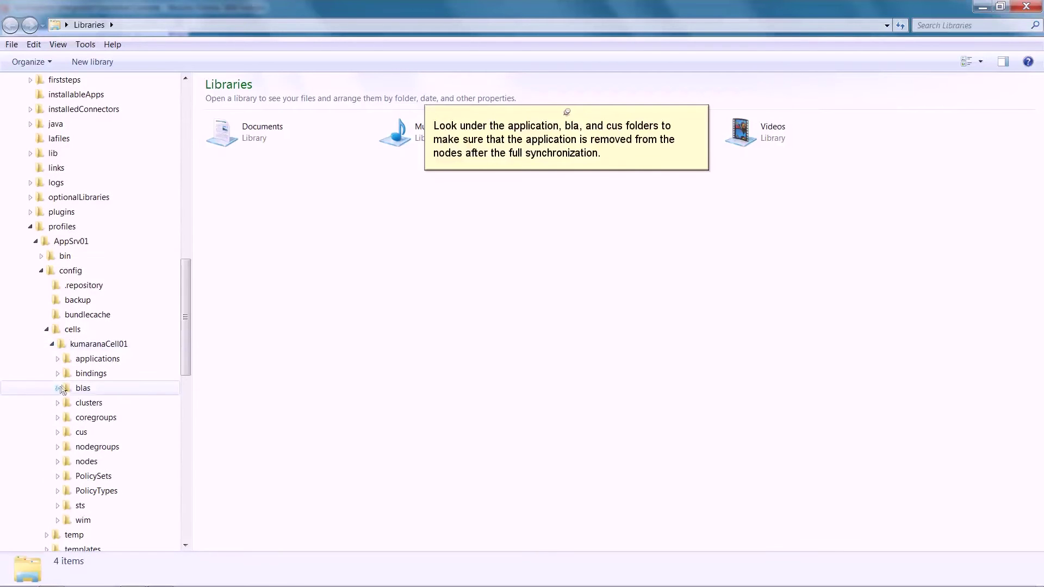
left_click(58, 359)
left_click(79, 361)
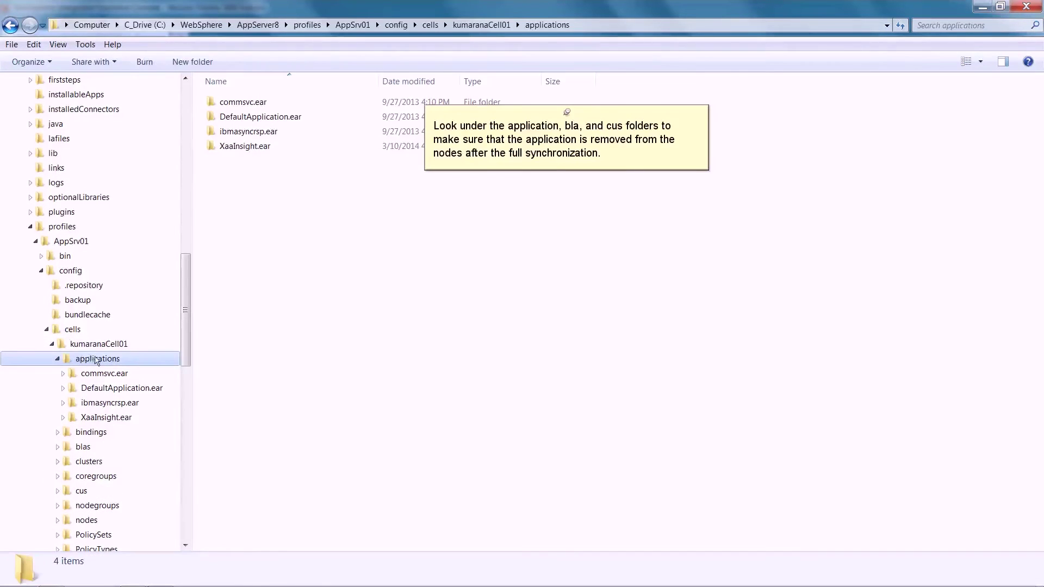
left_click_drag(189, 323, 189, 360)
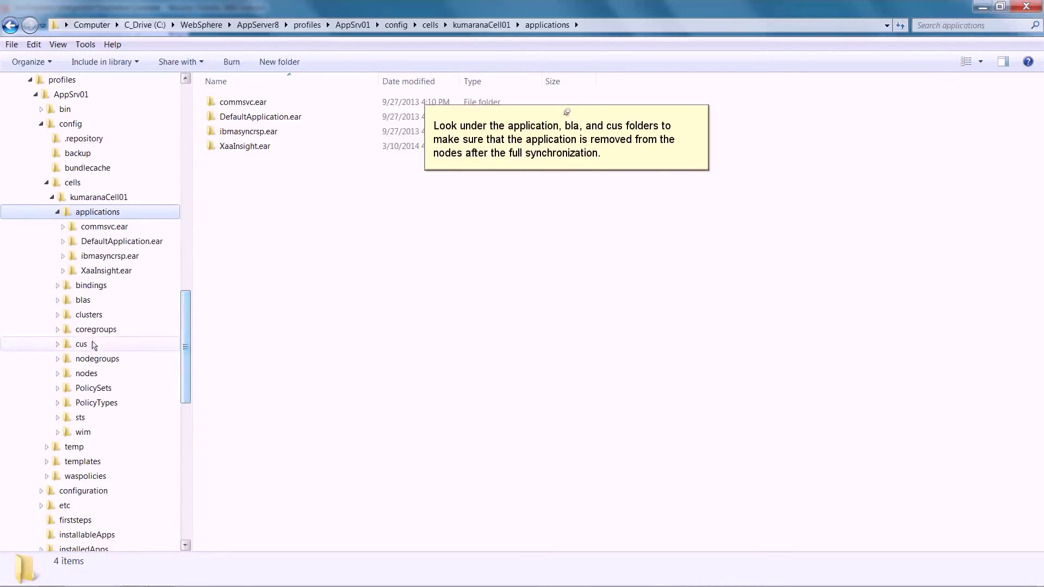
Confirm AppSrv01's nodes, blas and cus folders have no CorruptedApp, then return to the console.
left_click(57, 373)
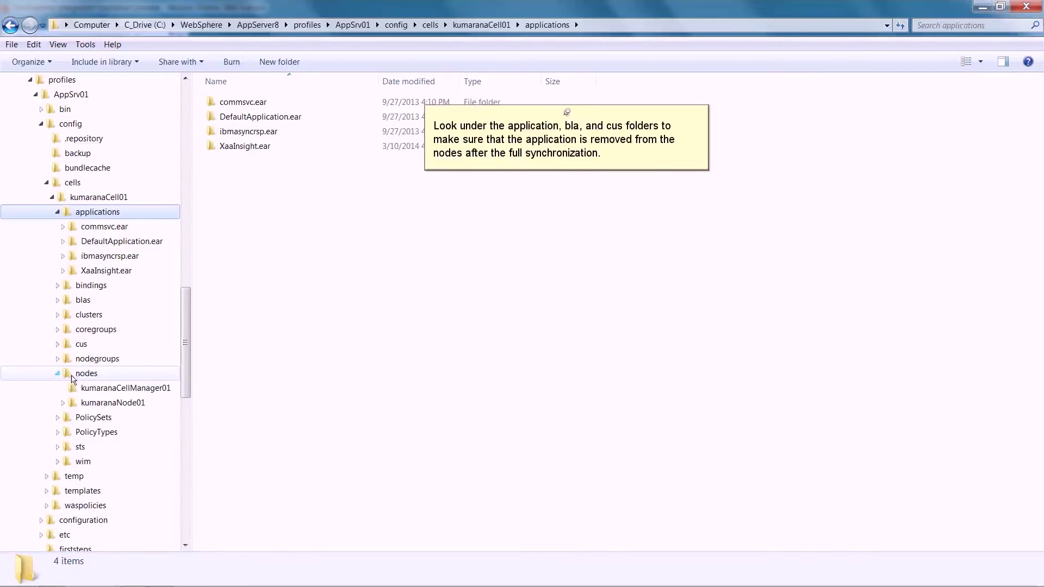
left_click(86, 375)
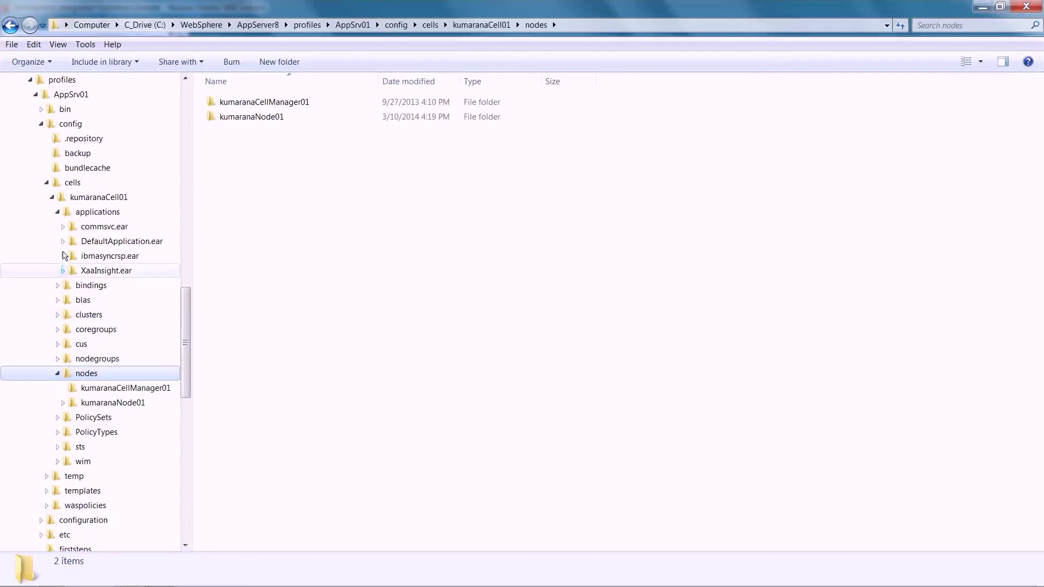
left_click(57, 300)
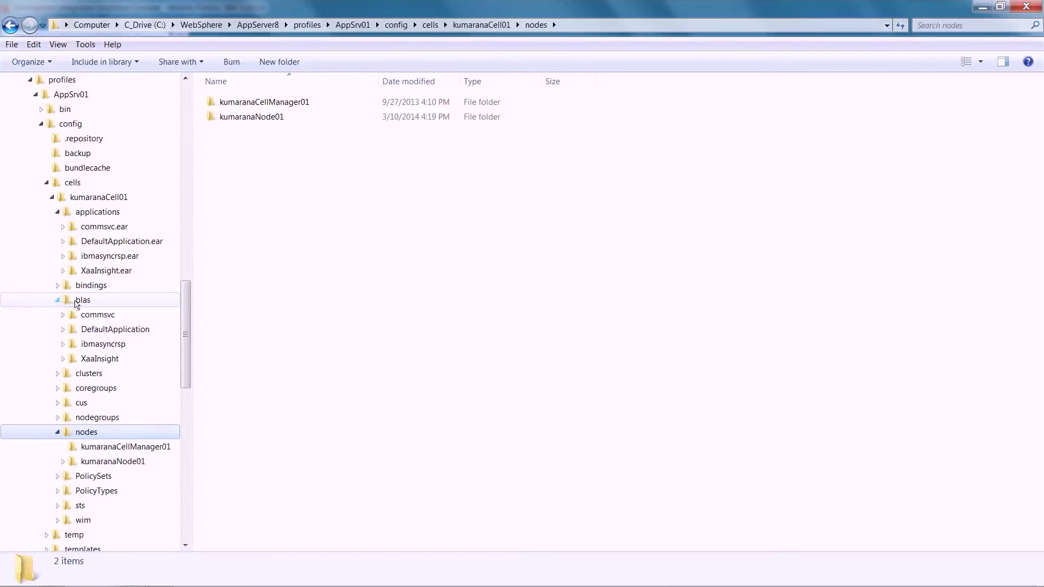
left_click(82, 301)
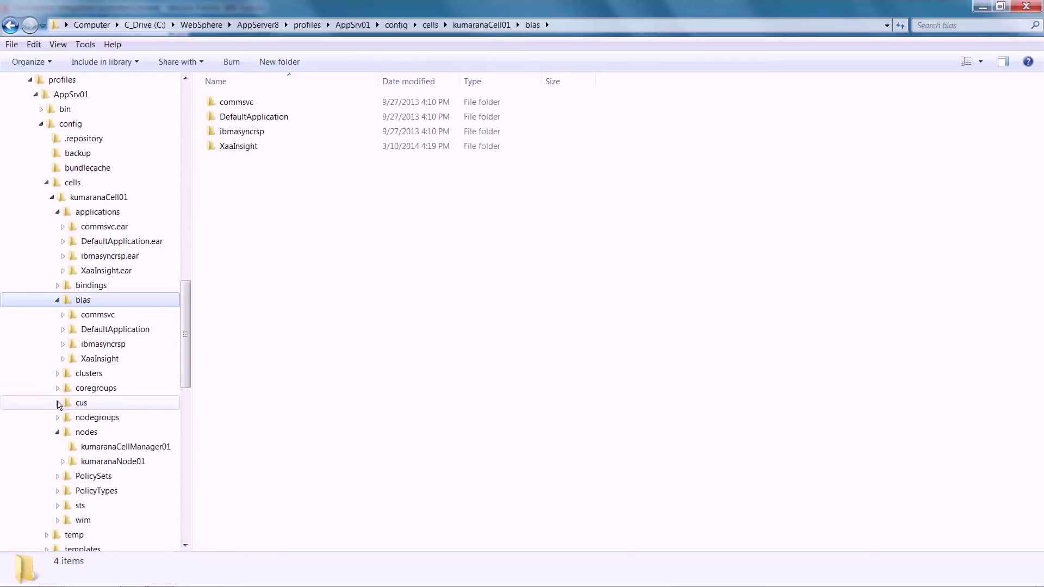
left_click(58, 403)
left_click(79, 403)
scroll(534, 450, "down", 3)
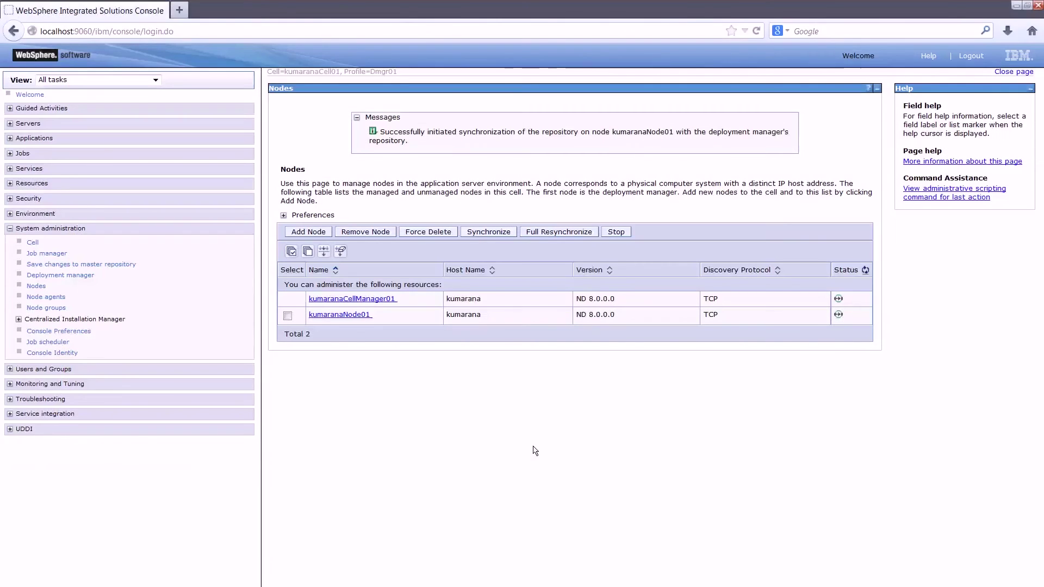
key("F11")
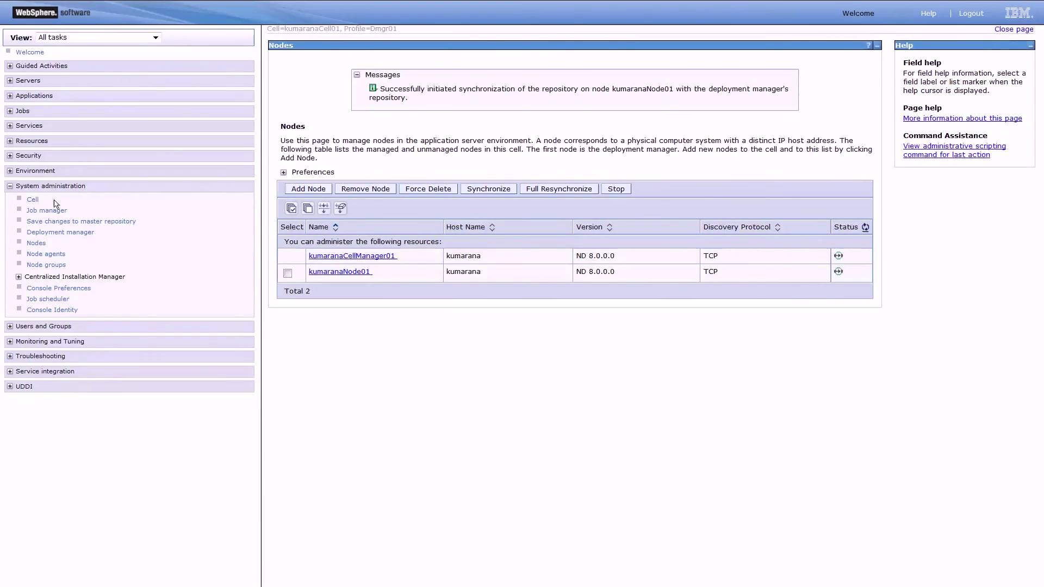
Stop node kumaranaNode01 from the Nodes page and exit full-screen view.
left_click(9, 186)
left_click(9, 186)
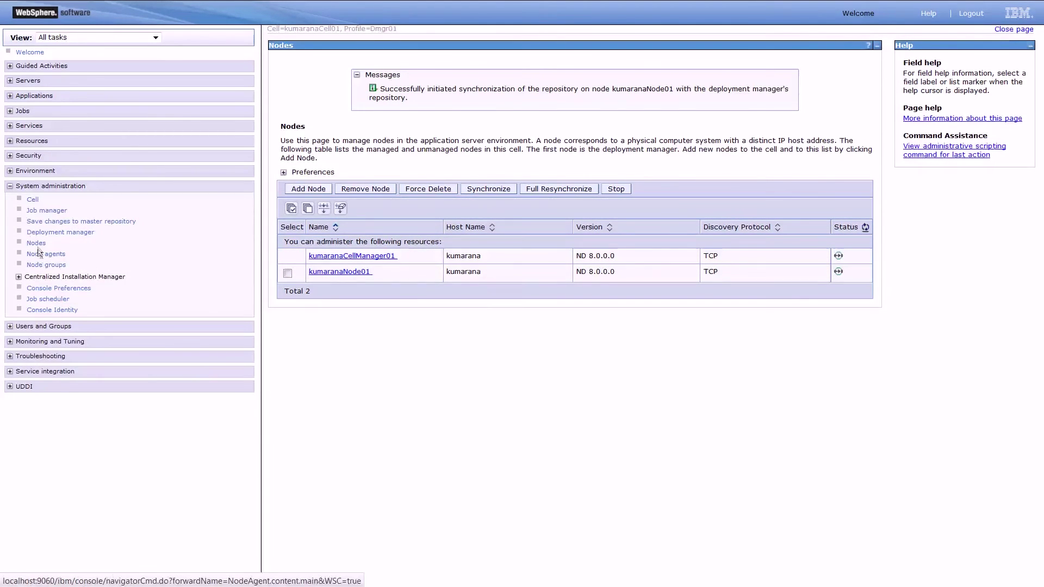
left_click(36, 245)
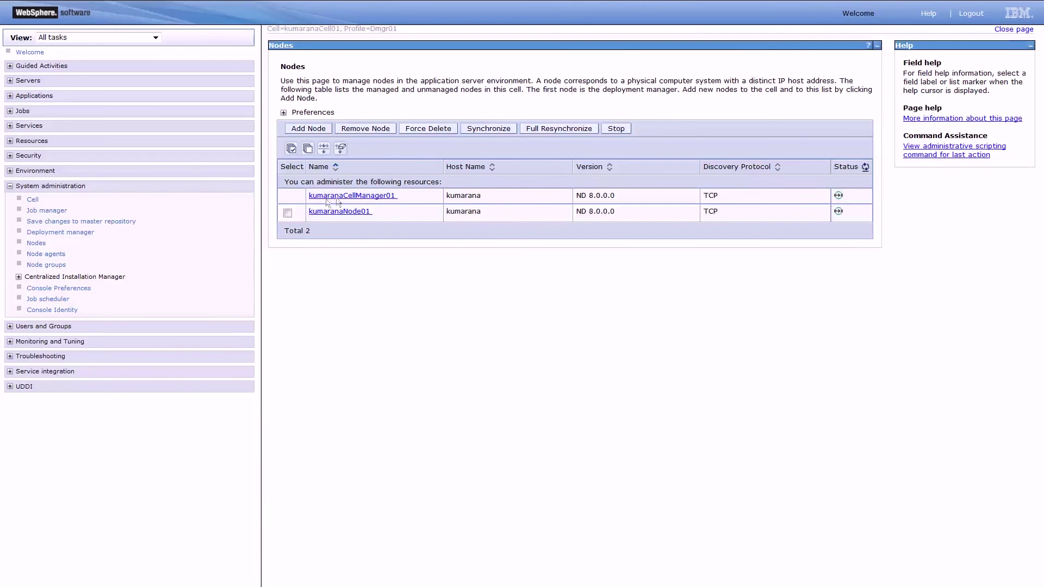
left_click(288, 213)
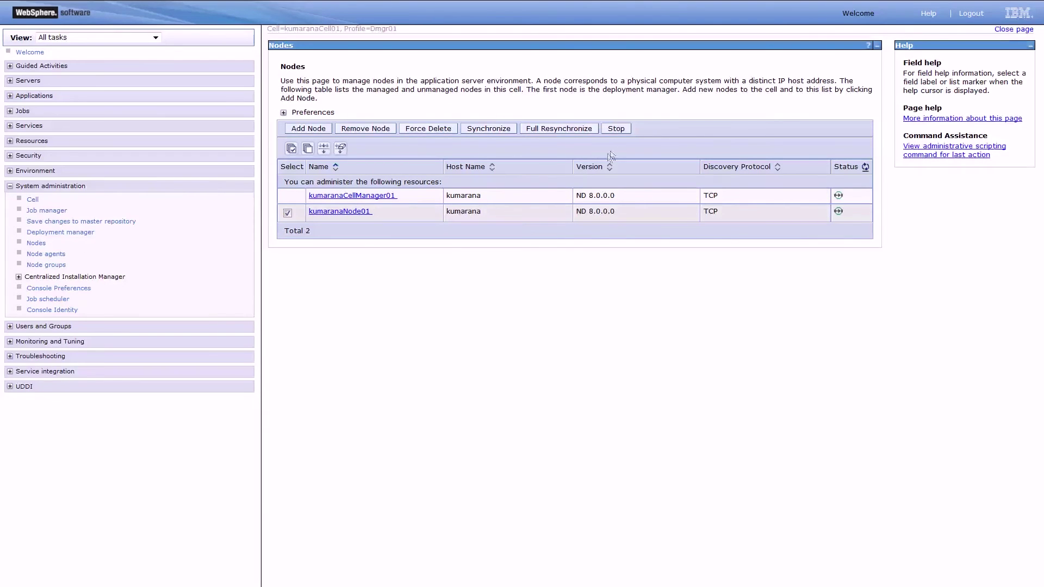
left_click(618, 131)
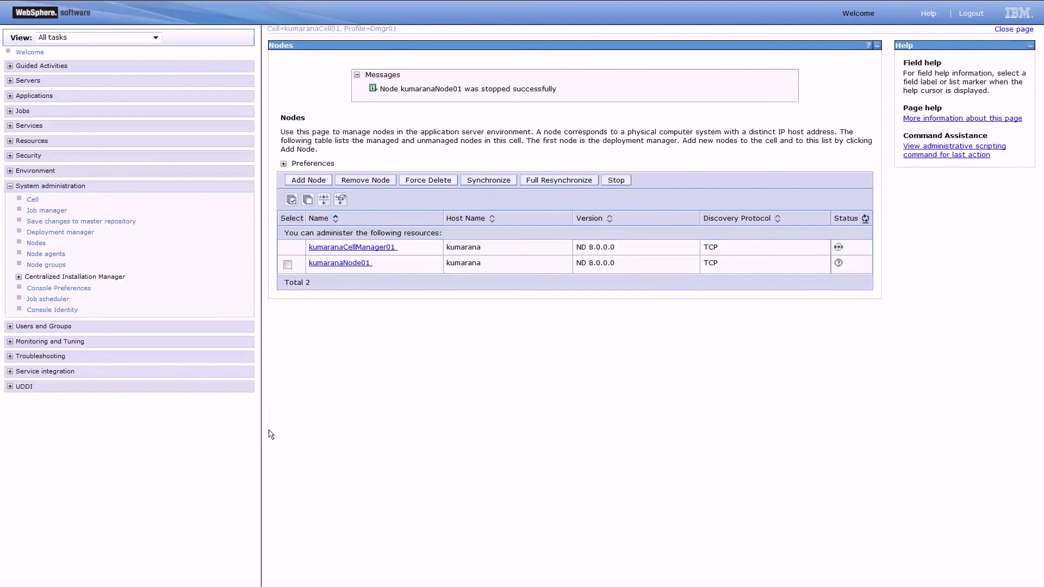
key("F11")
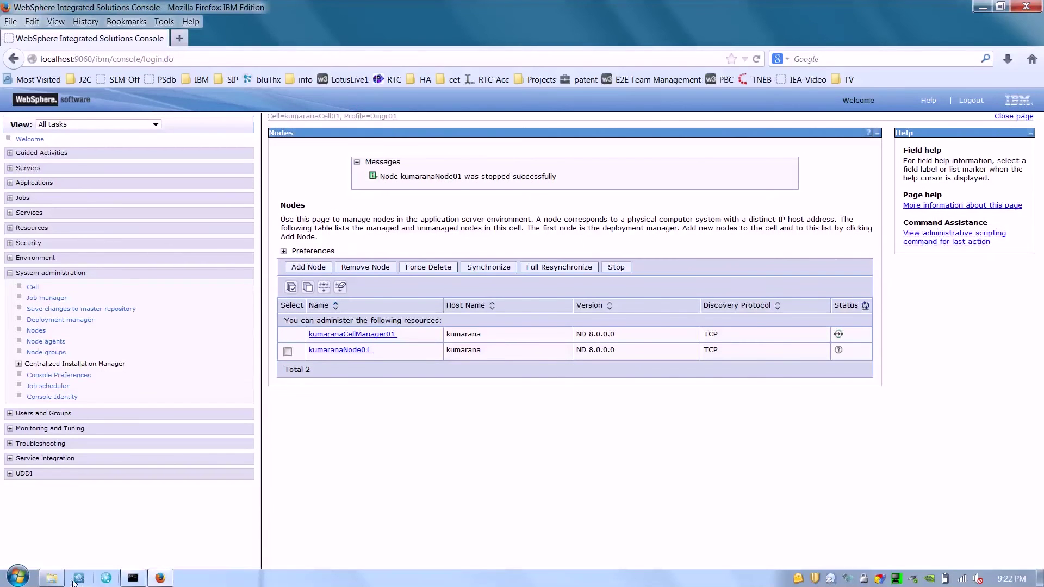
Return to Windows Explorer and collapse the expanded cells and config folder trees.
left_click(55, 579)
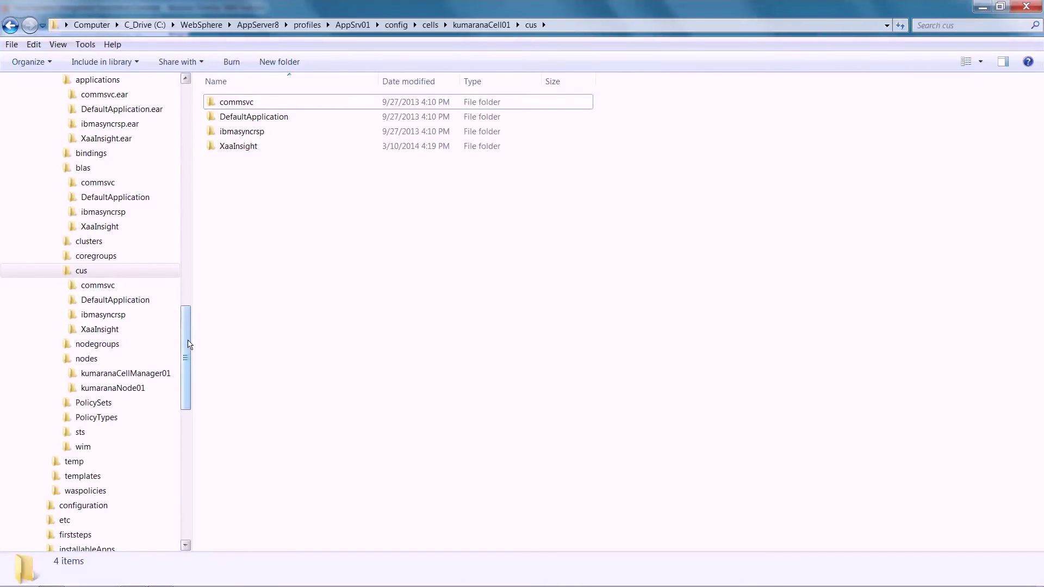
scroll(157, 357, "up", 1)
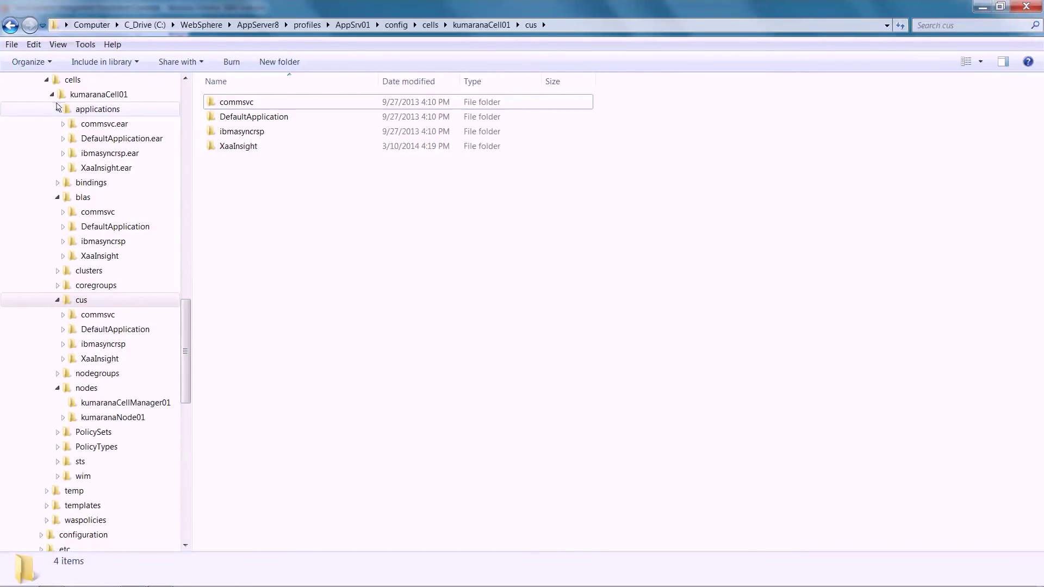
left_click(57, 109)
scroll(140, 280, "down", 2)
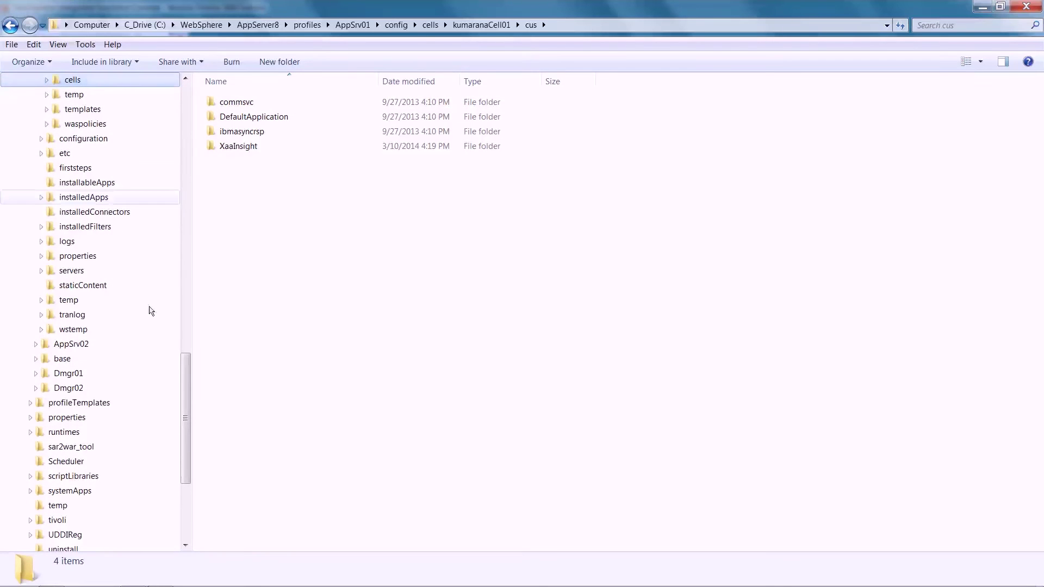
left_click_drag(186, 397, 186, 329)
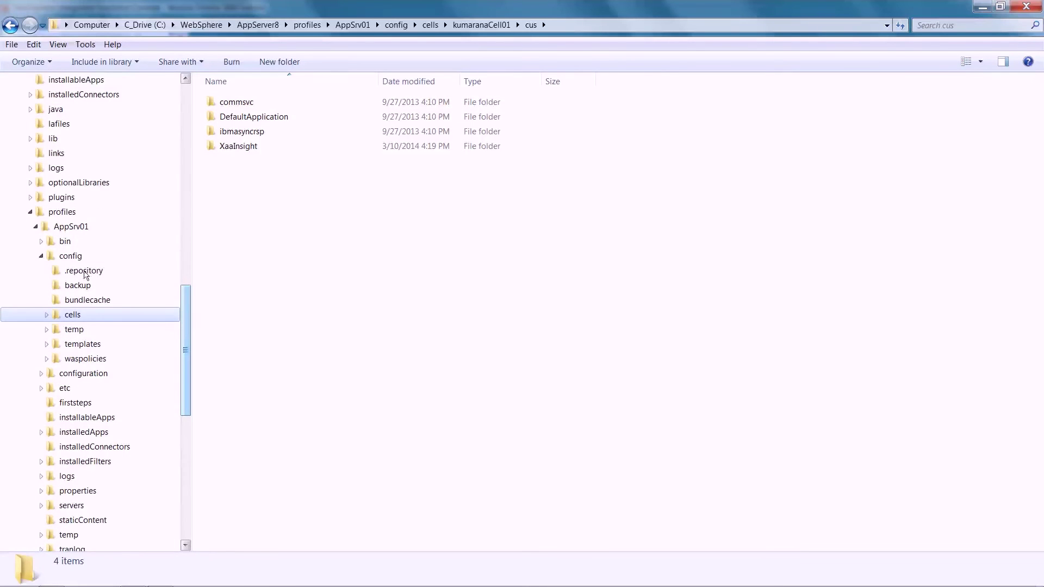
left_click(42, 256)
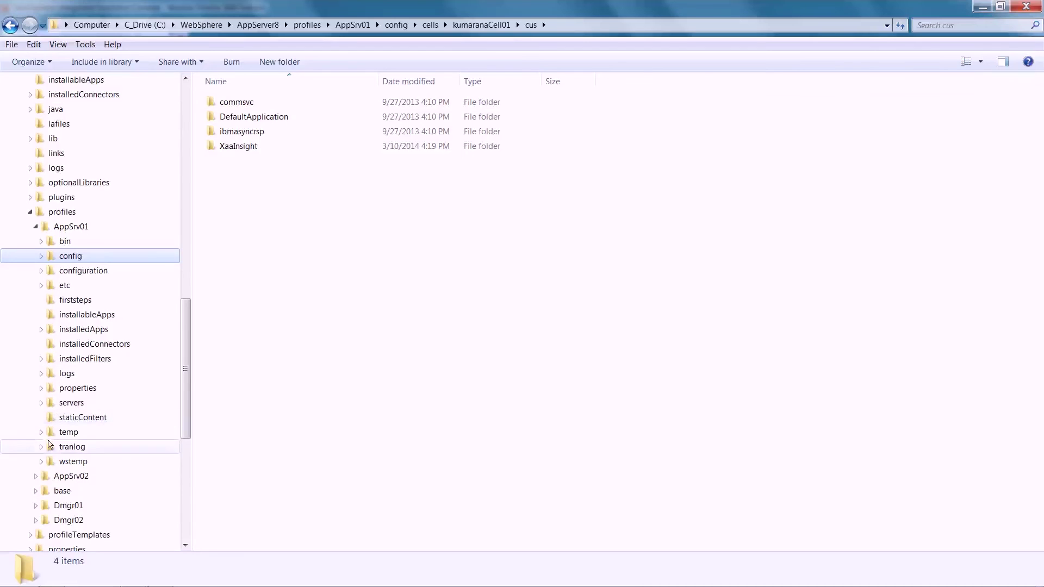
Inspect the cached application folders under AppSrv01's temp > kumaranaNode01 > wscache.
left_click(41, 433)
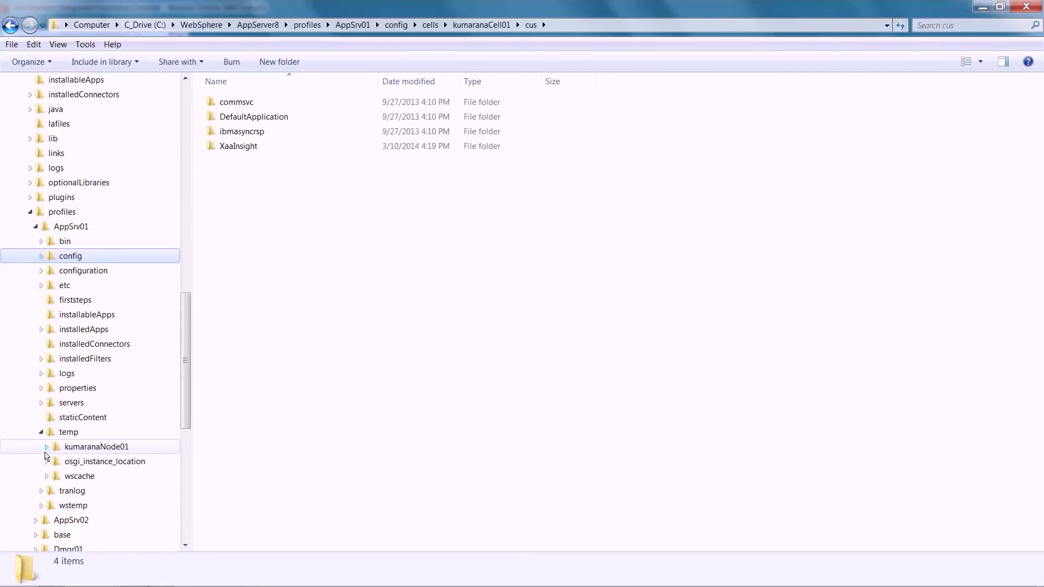
left_click(47, 447)
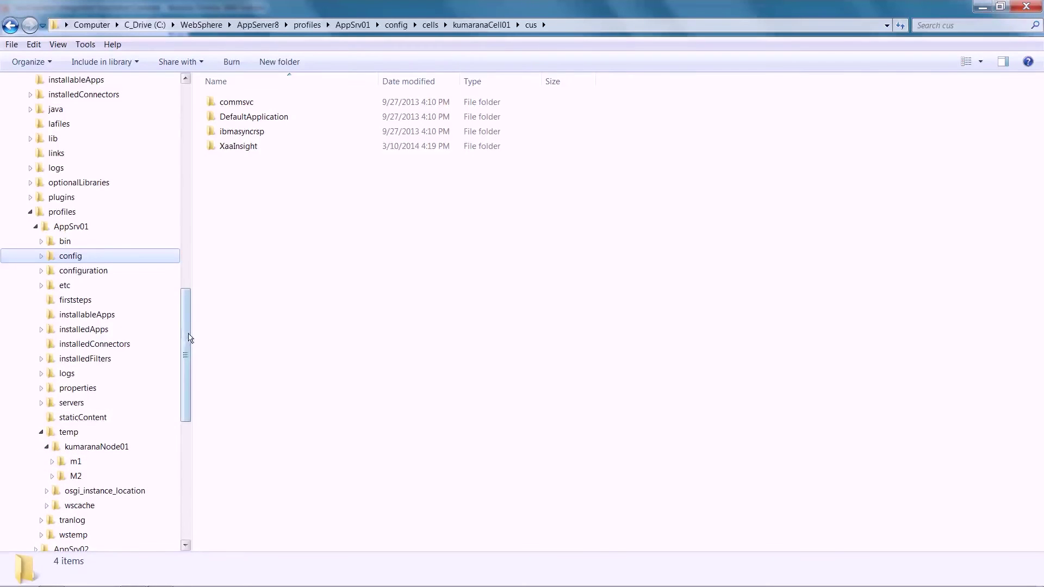
left_click_drag(186, 340, 193, 376)
scroll(159, 366, "down", 3)
left_click(47, 301)
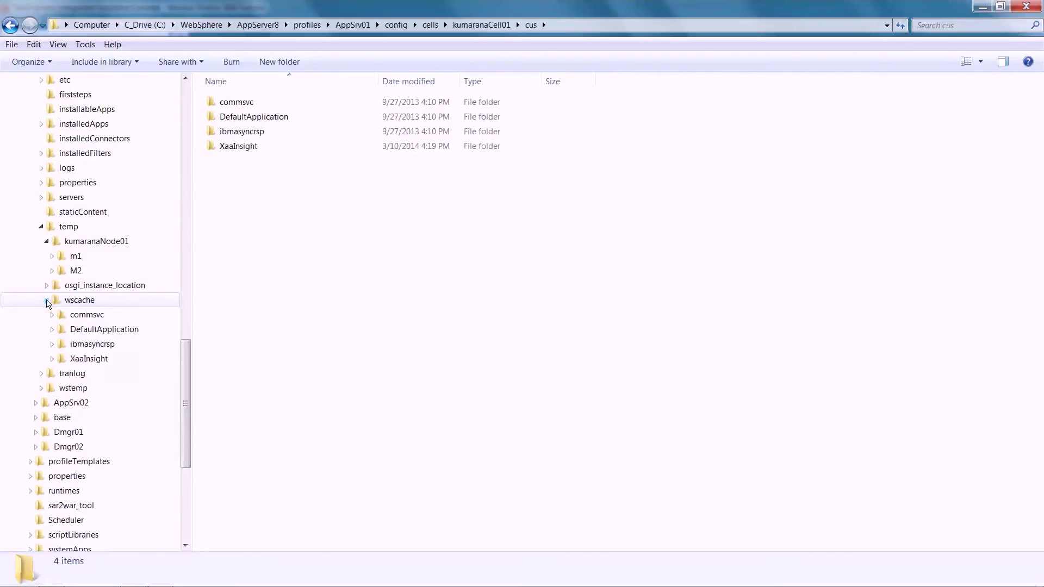
left_click(67, 305)
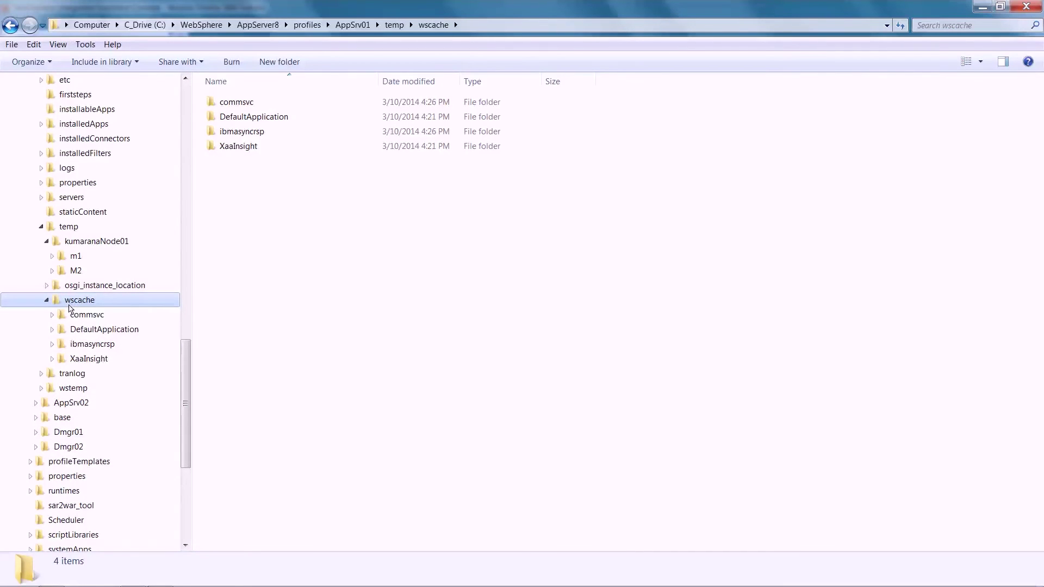
left_click(270, 118)
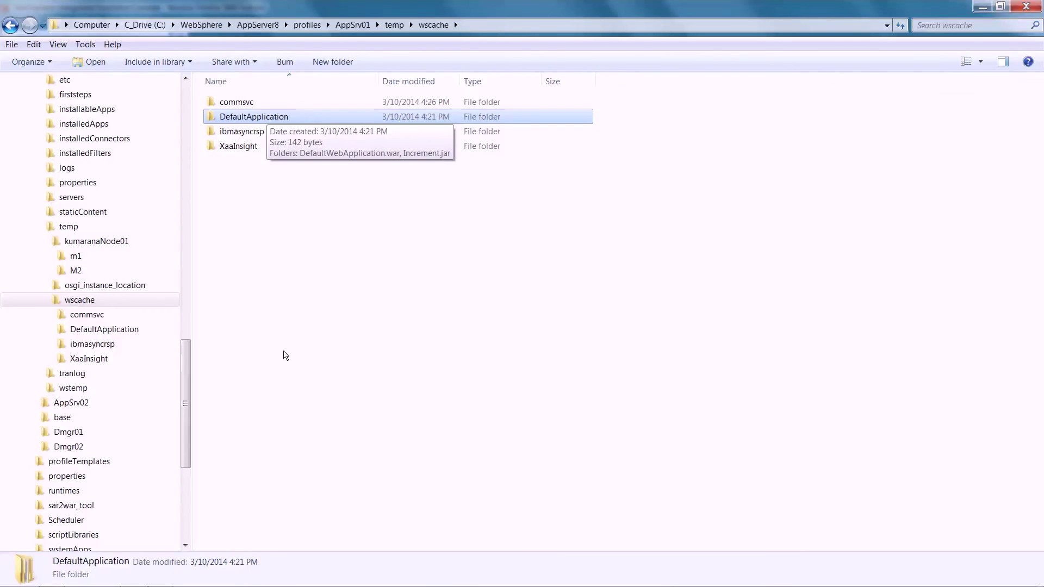
key("BackSpace")
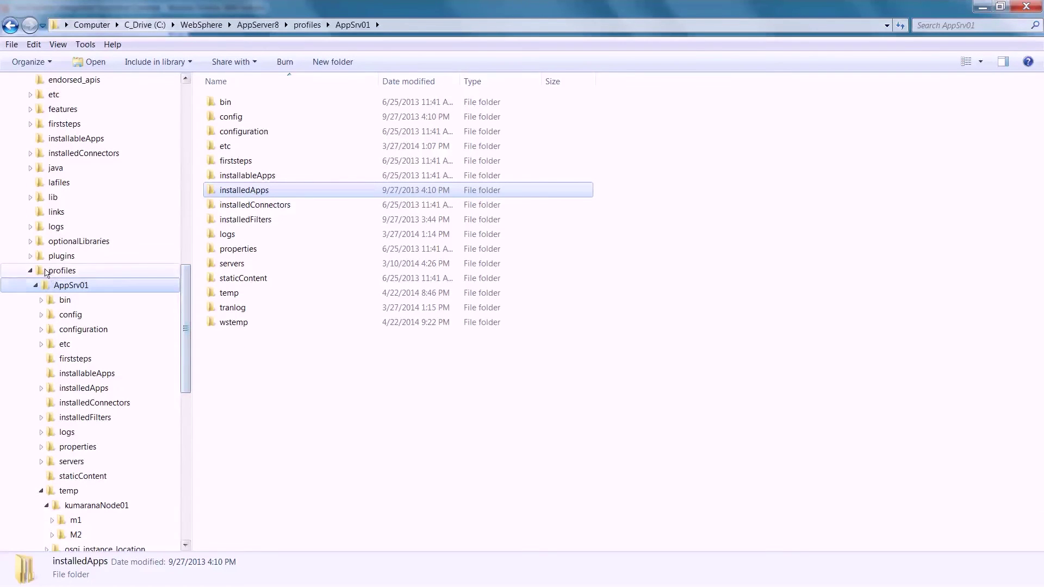
Show AppSrv01's installedApps > kumaranaCell01, listing DefaultApplication.ear and XaaInsight.ear.
left_click(61, 271)
left_click(64, 287)
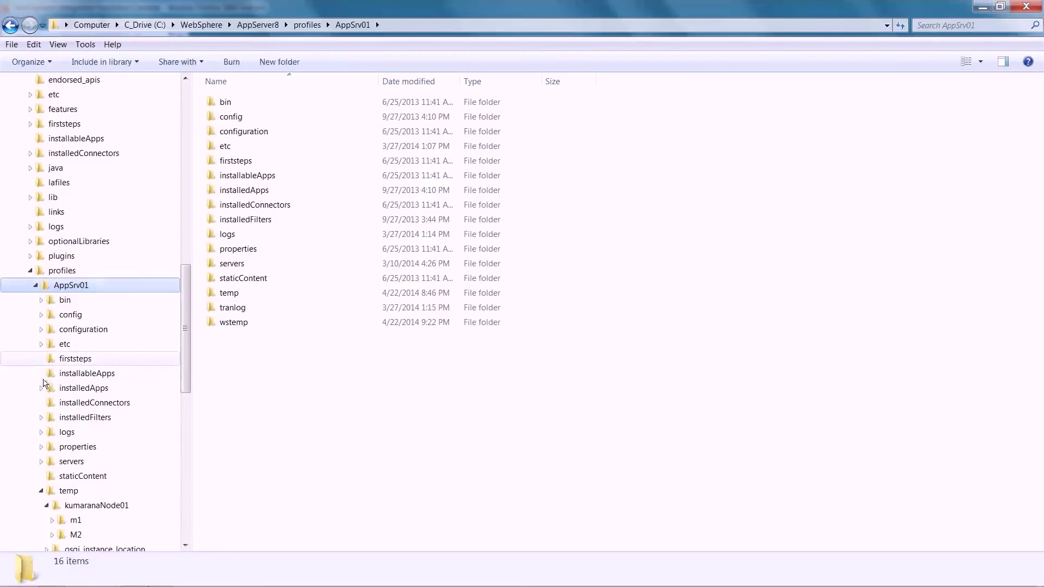
left_click(40, 388)
left_click(75, 389)
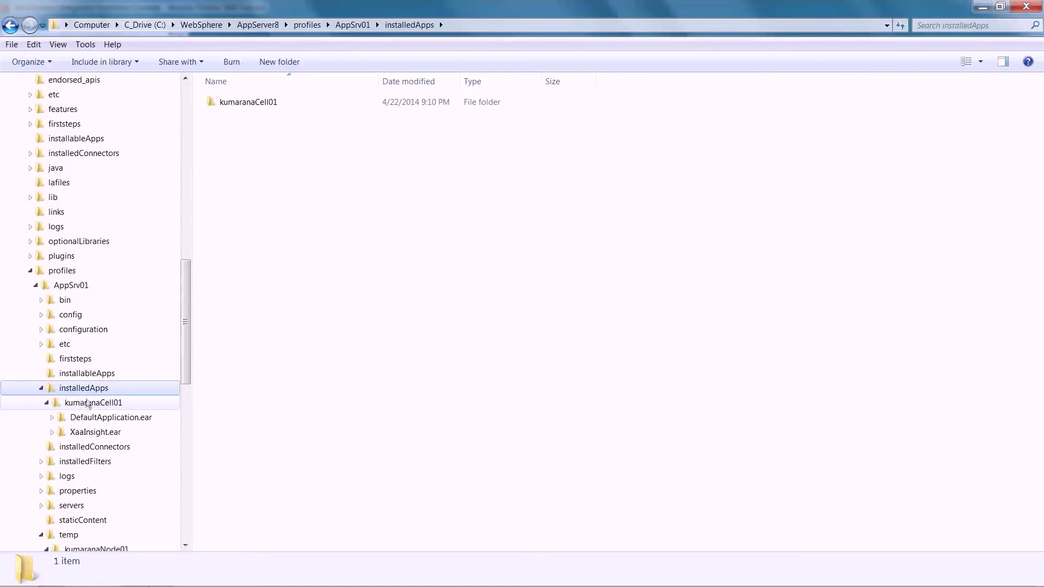
left_click(87, 403)
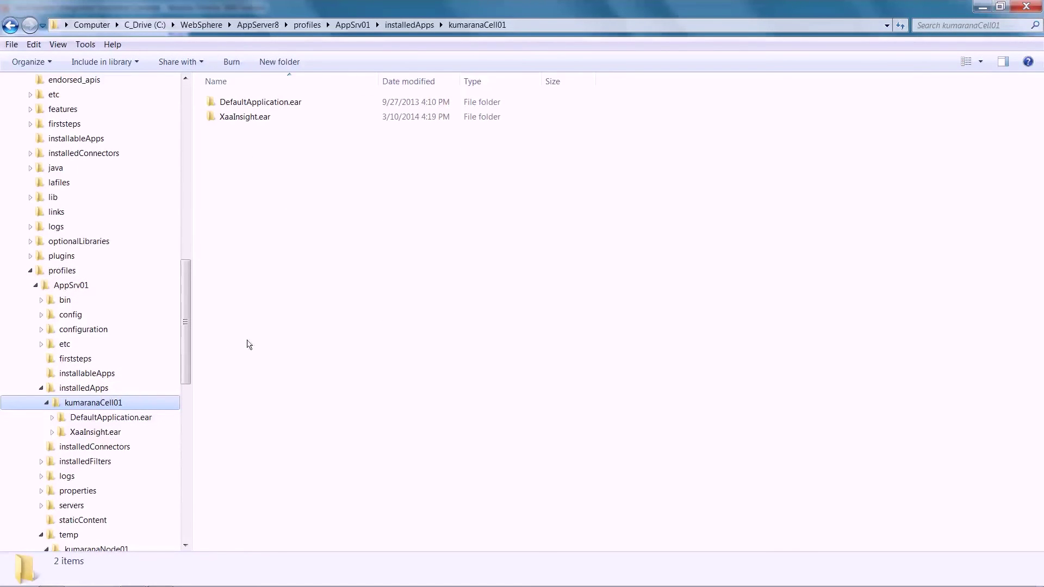